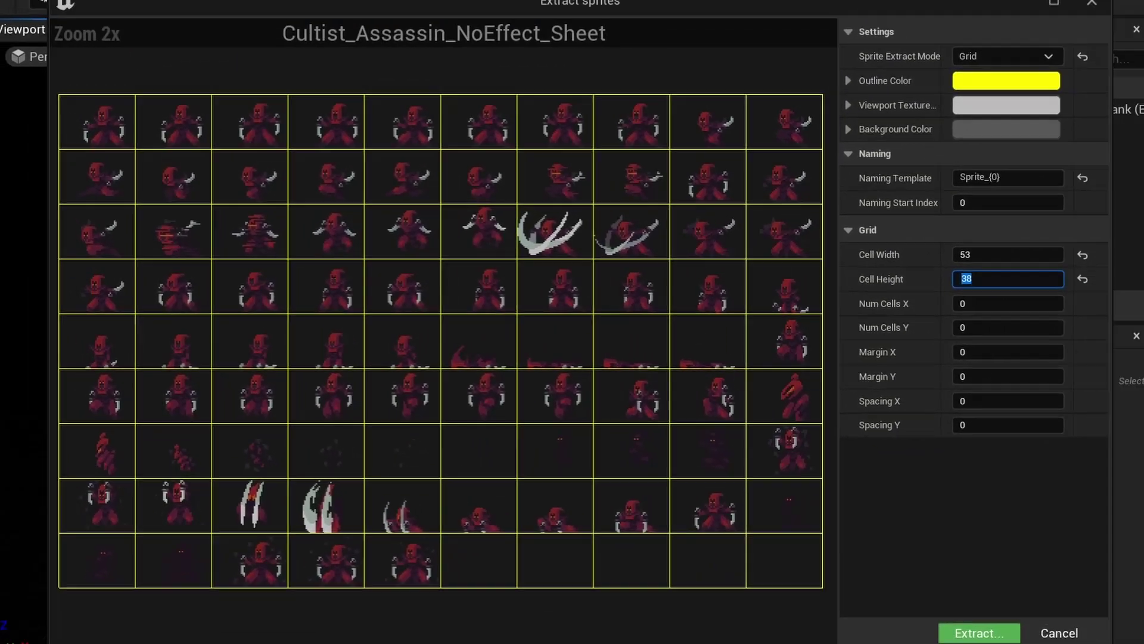
Import Warrior_SheetnoEffect.json into the ImportWarrior folder and create its flipbooks.
click(979, 633)
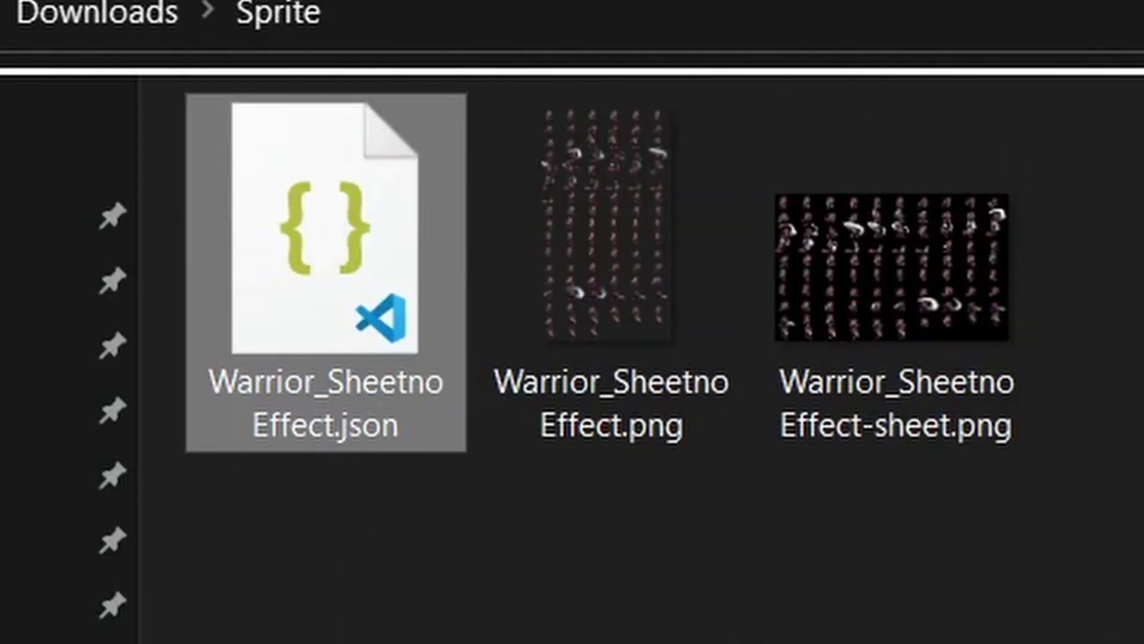
drag(325, 268, 472, 613)
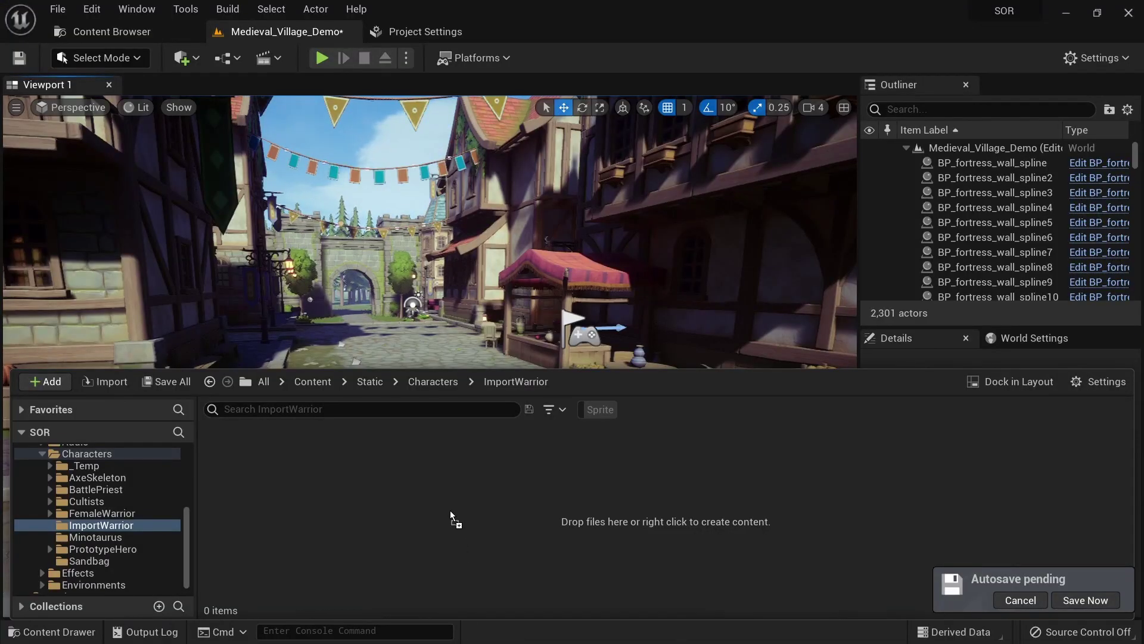
drag(449, 510, 450, 510)
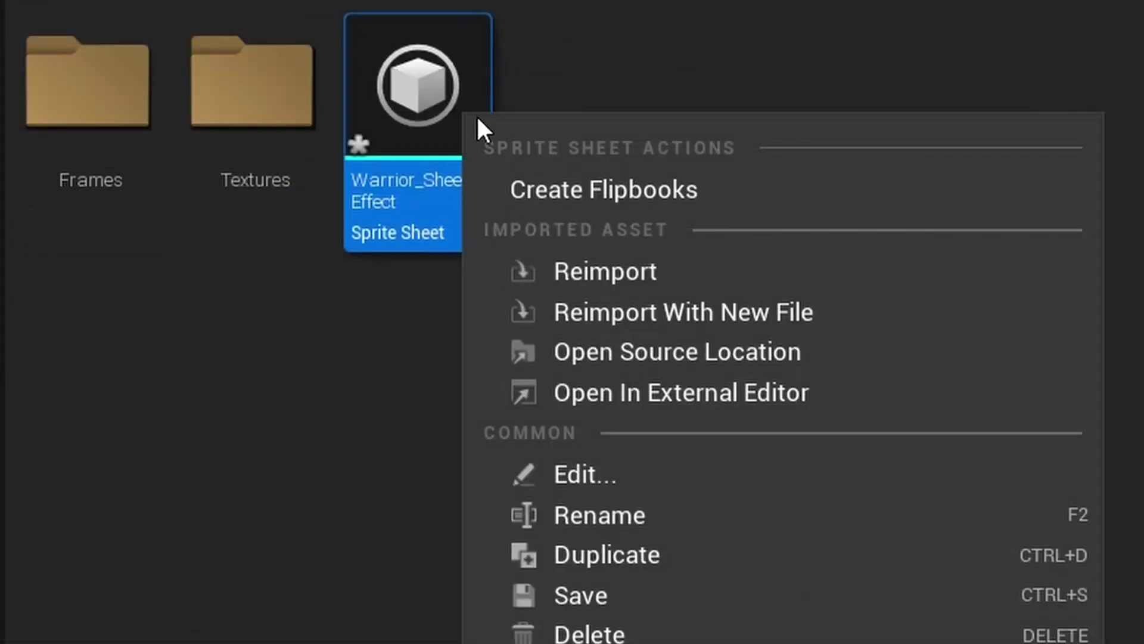
click(884, 194)
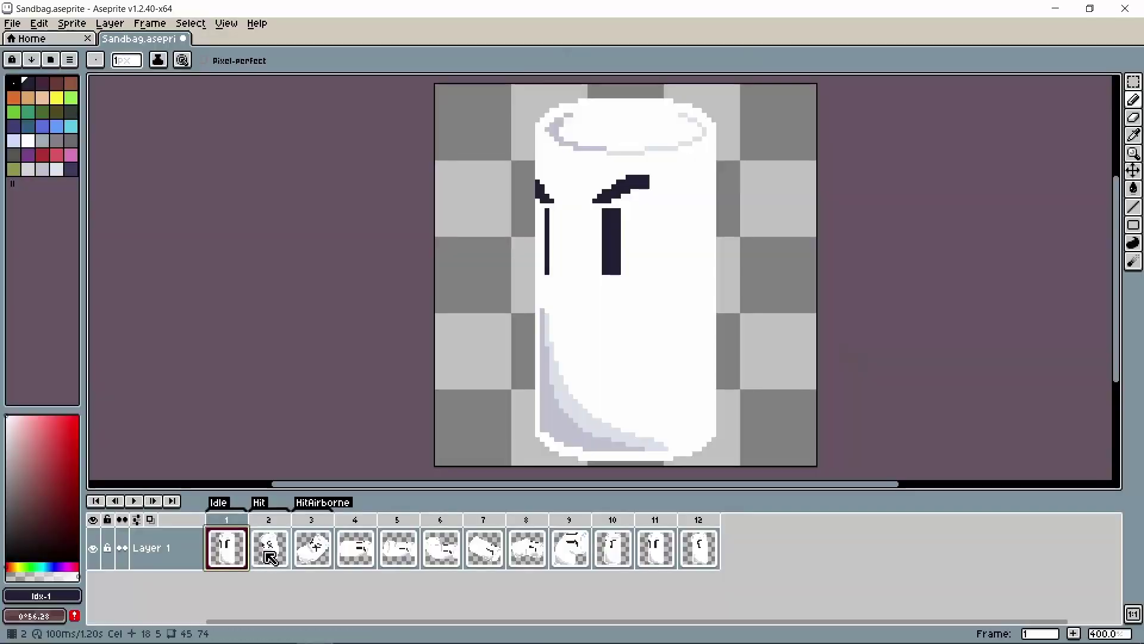
Add a GetUp tag spanning Sandbag frames 4–12.
click(311, 549)
drag(355, 548, 702, 545)
right_click(710, 525)
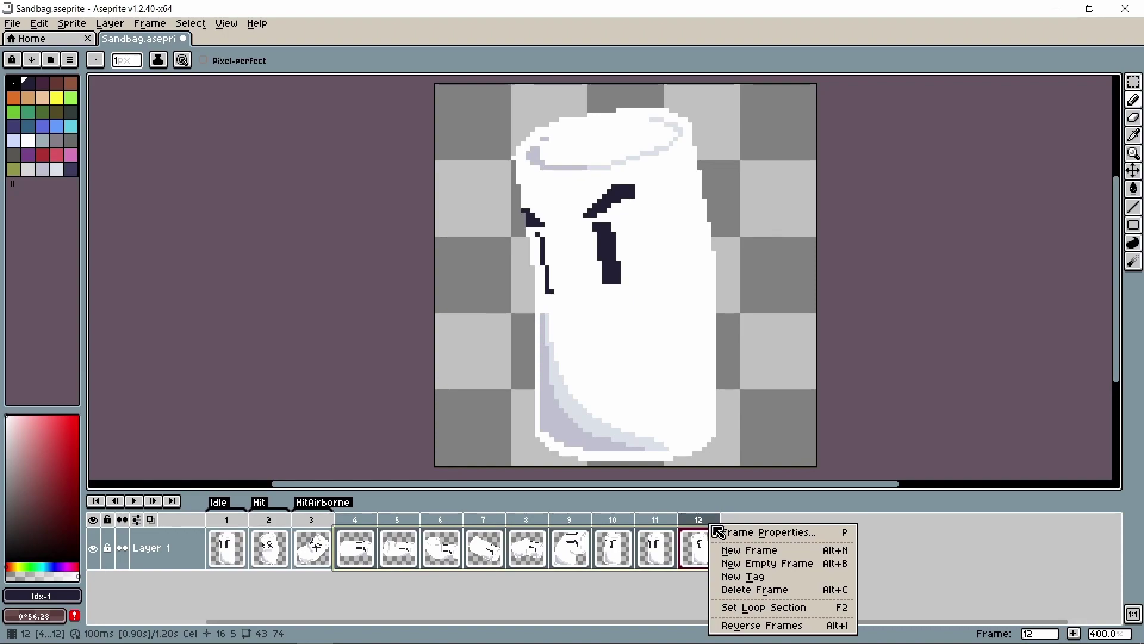
click(766, 577)
text(GetUp)
key(Return)
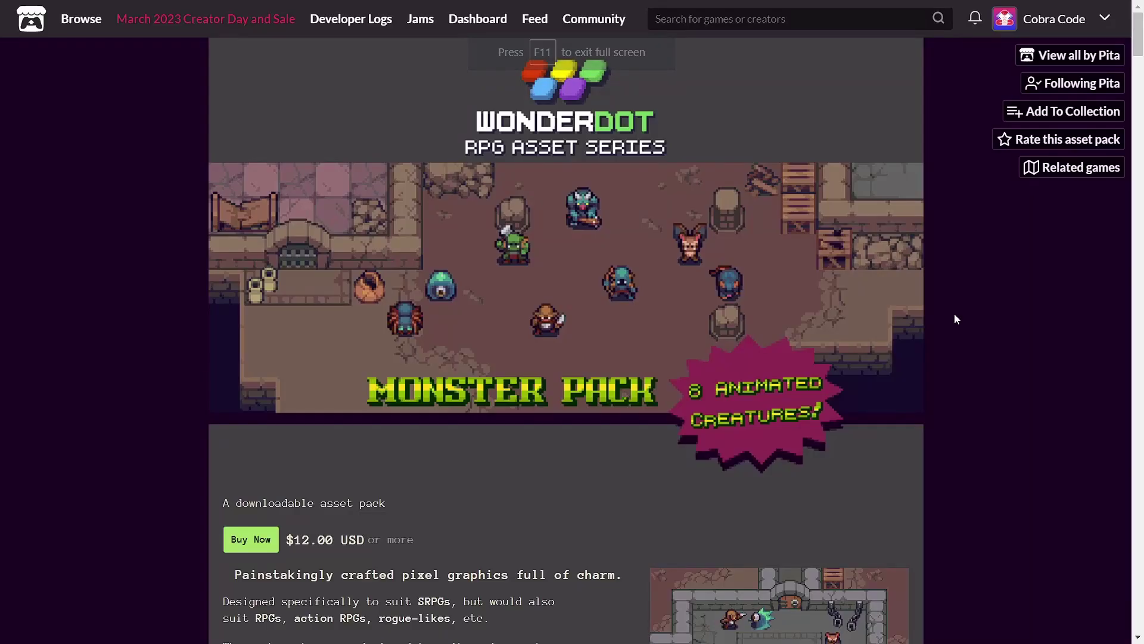
scroll(954, 319, down, 7)
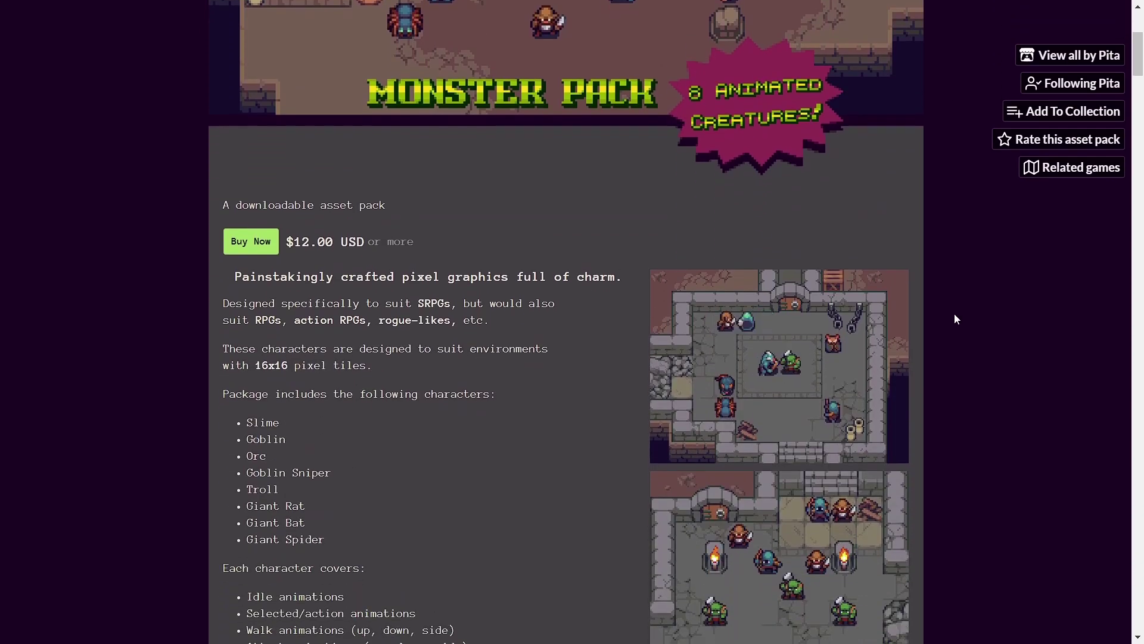
scroll(954, 318, down, 2)
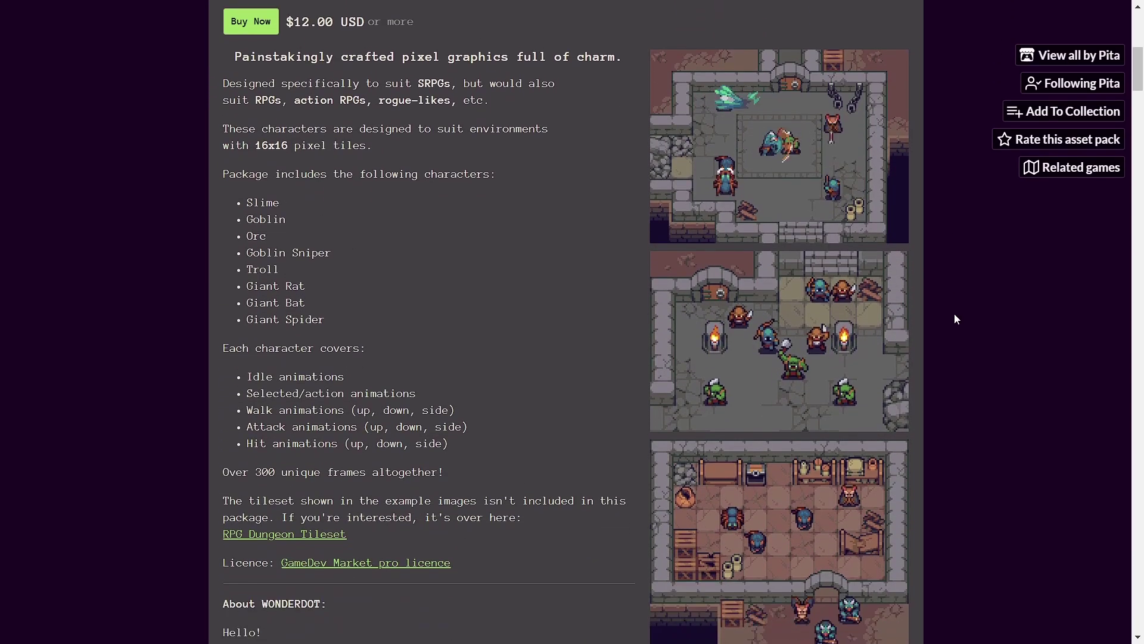
scroll(953, 313, down, 1)
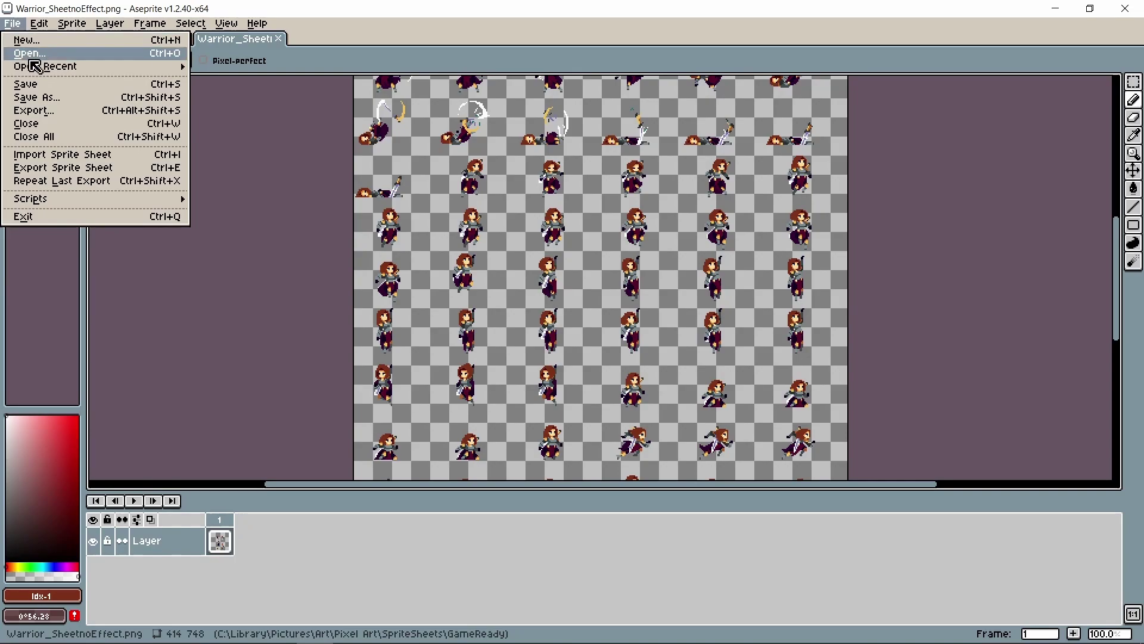
Split the sheet into 69×44 frames and preview the playback.
click(95, 160)
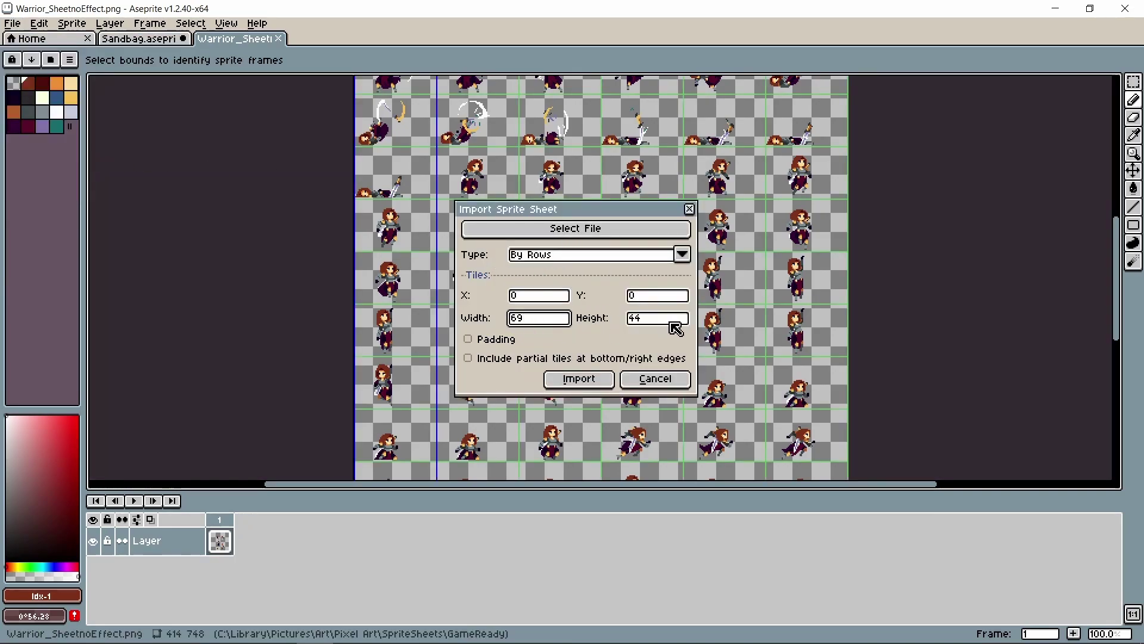
click(578, 378)
click(134, 501)
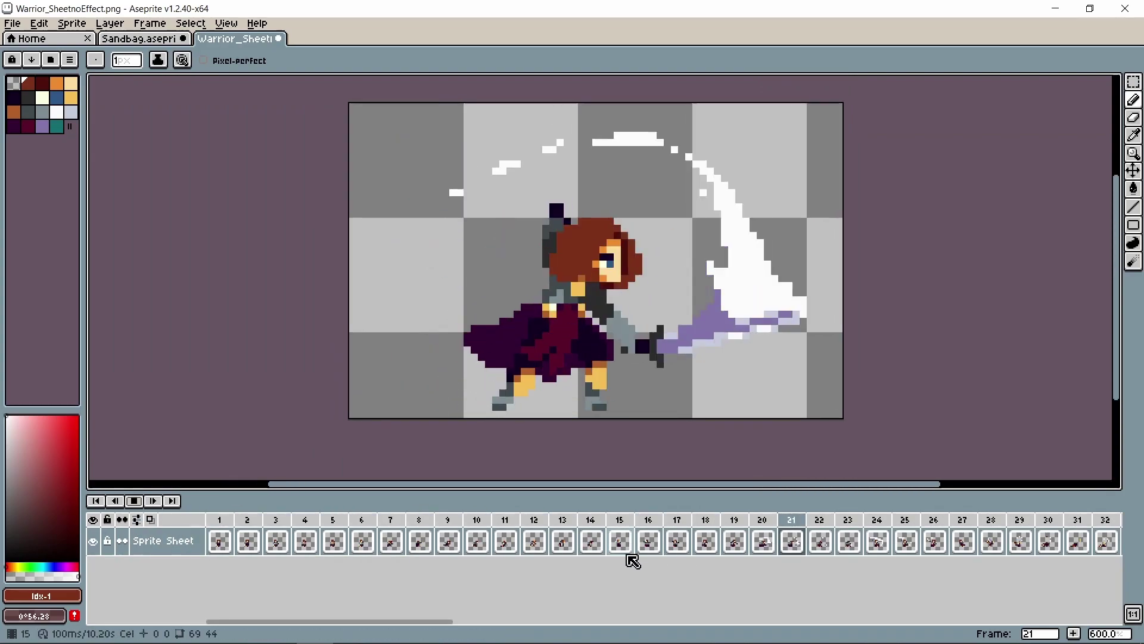
click(134, 501)
Tag frames 1–6 as Idle and select frames 7–14 for the Run tag.
drag(220, 540, 373, 540)
right_click(363, 525)
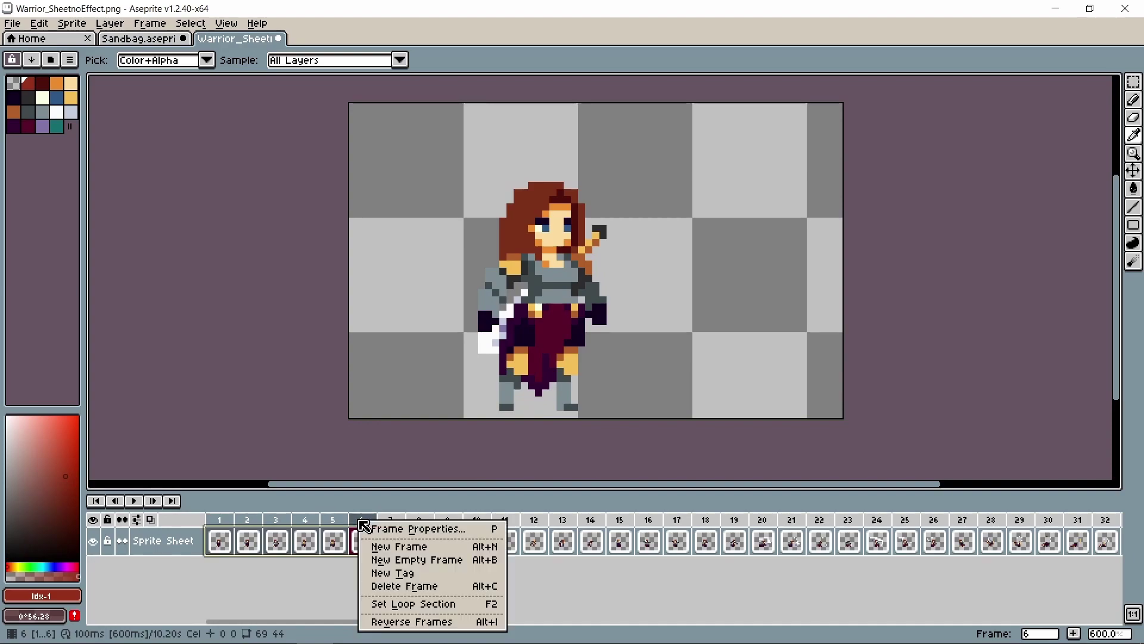
click(396, 572)
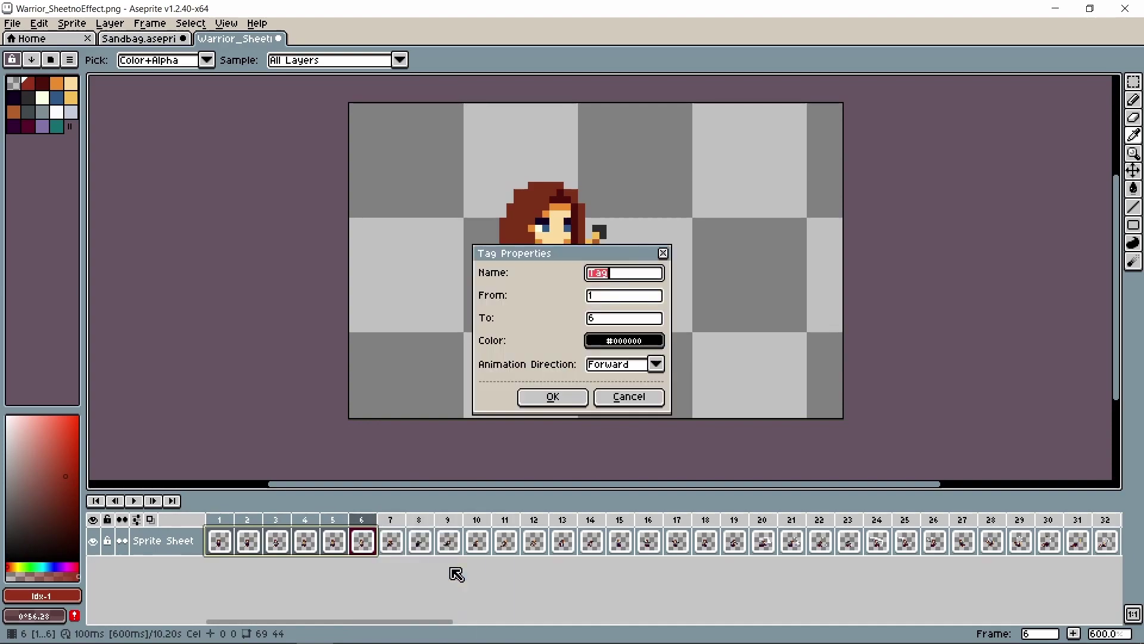
key(Return)
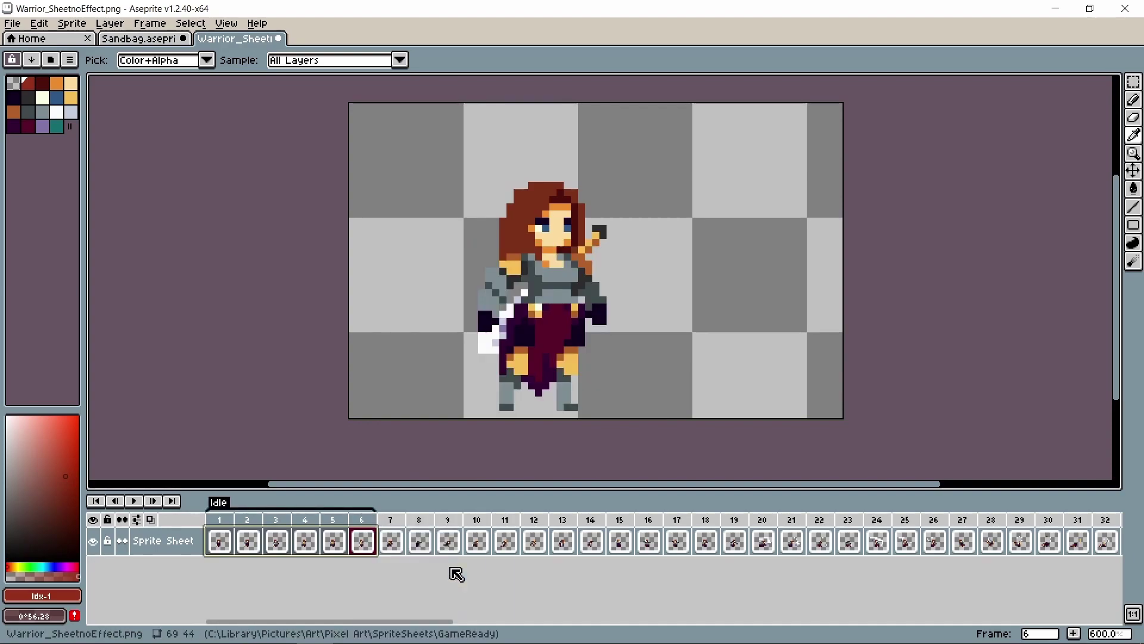
drag(390, 540, 591, 539)
right_click(602, 519)
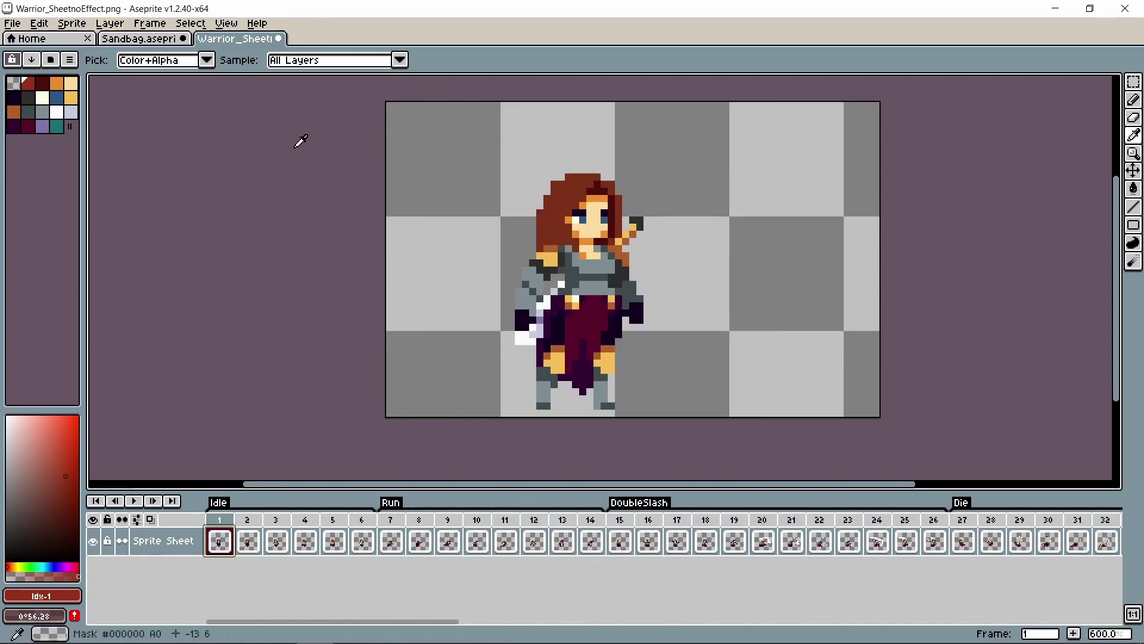
Start a sprite sheet export with the Packed sheet layout.
click(13, 23)
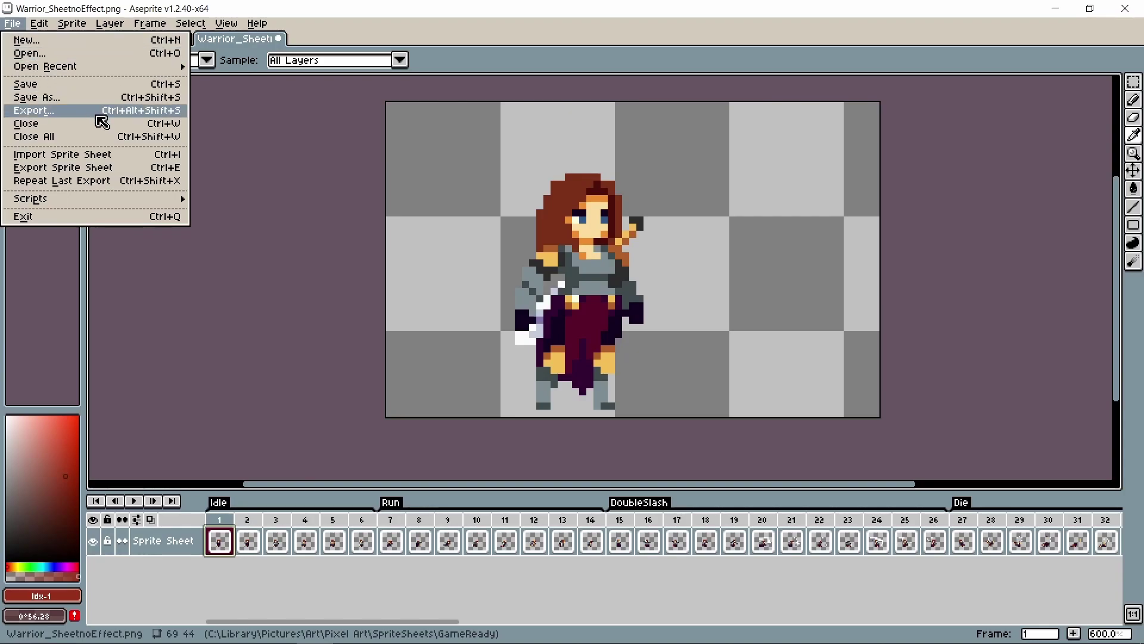
click(149, 172)
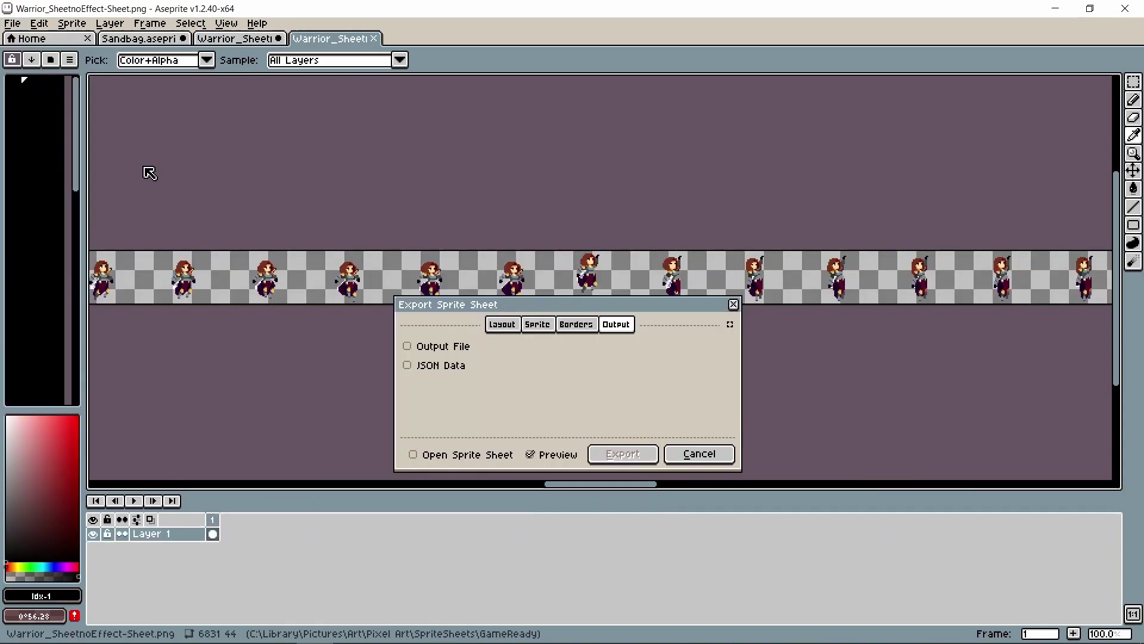
click(502, 325)
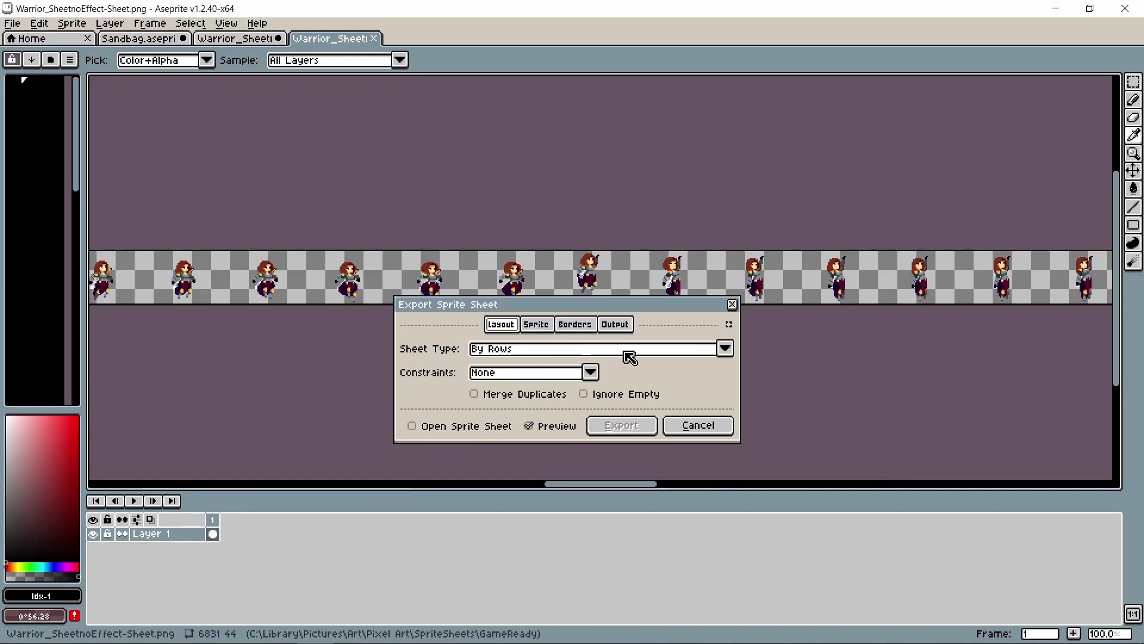
click(726, 349)
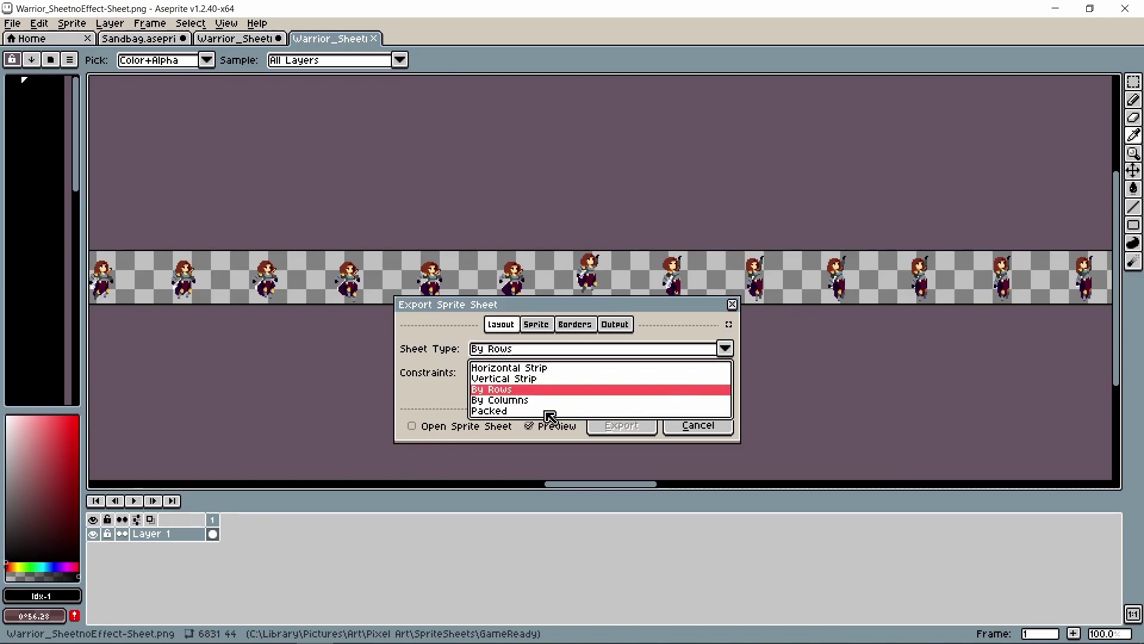
click(509, 411)
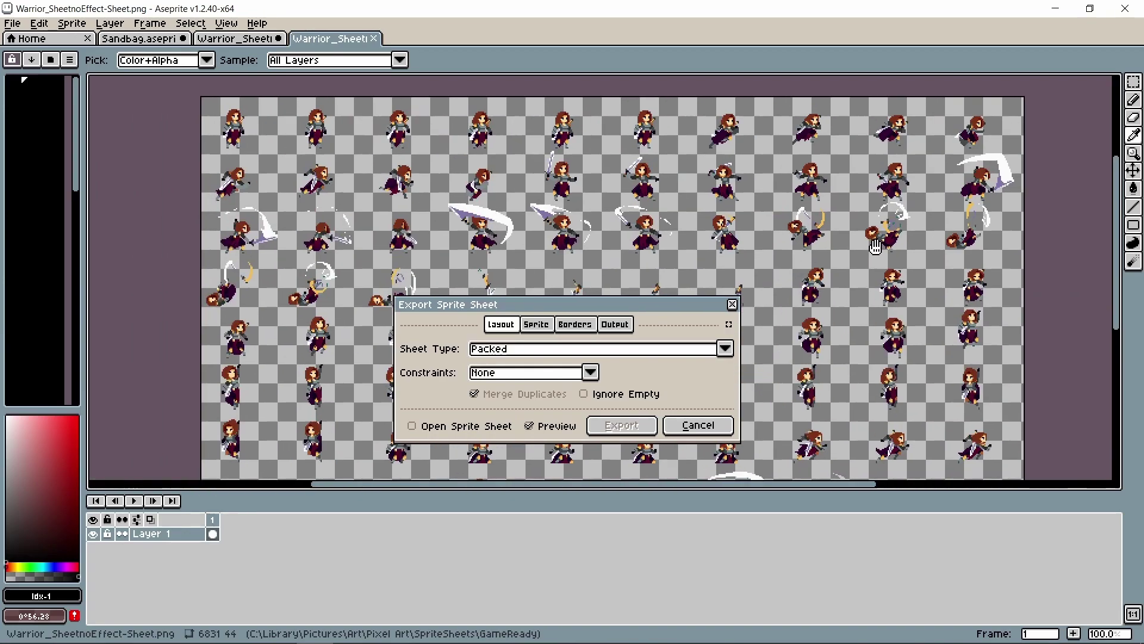
Enable Split Tags, JSON Data and the sheet image Output File.
click(544, 329)
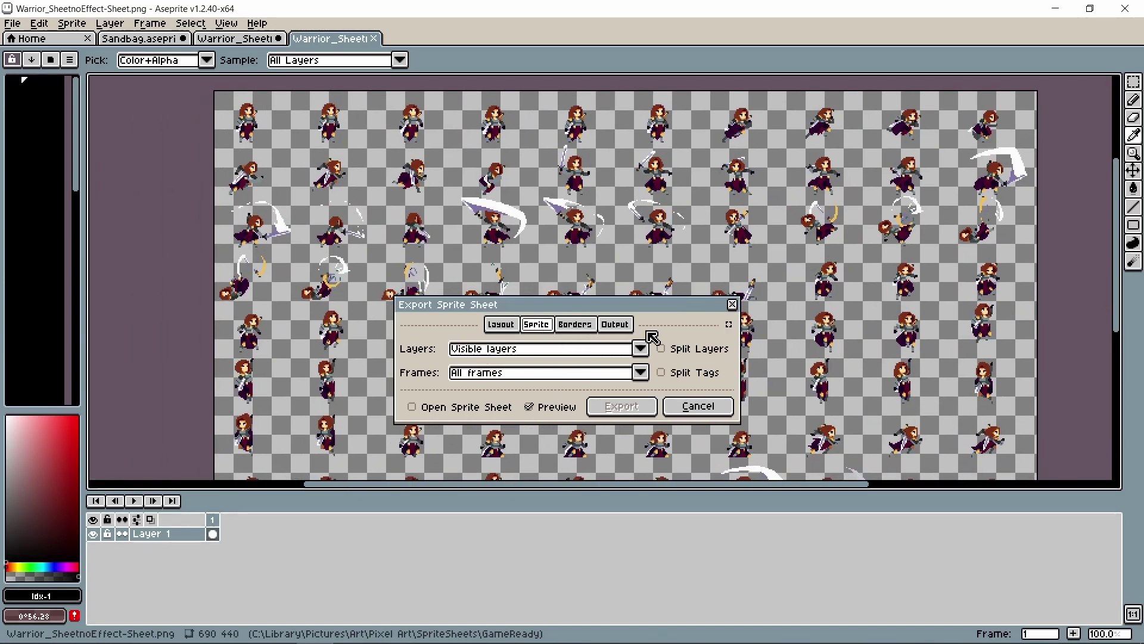
click(671, 380)
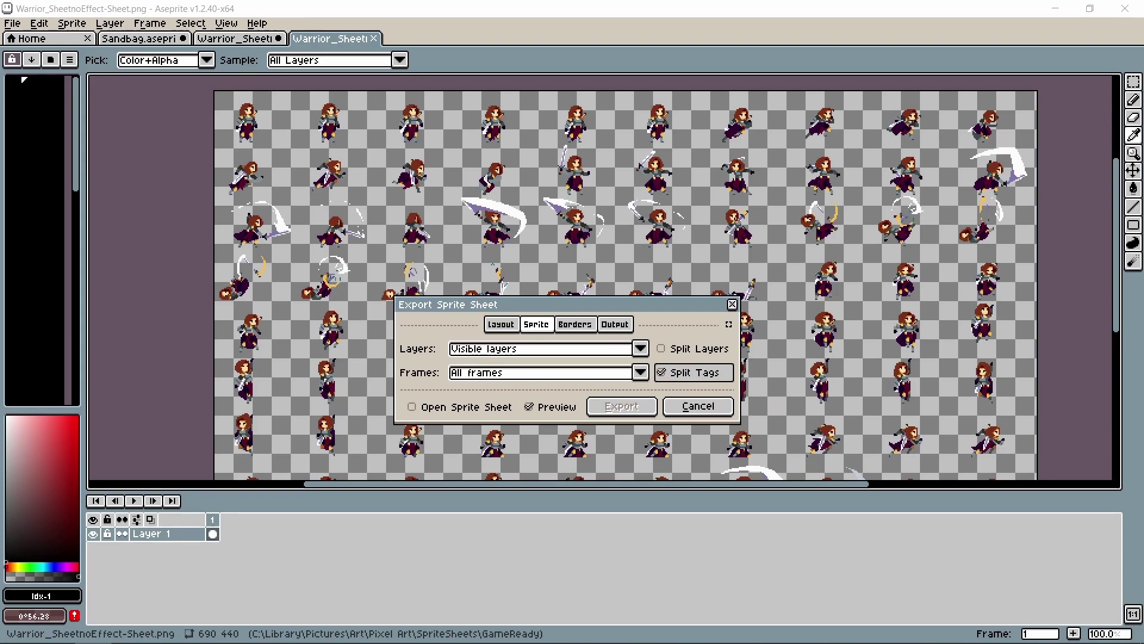
click(583, 331)
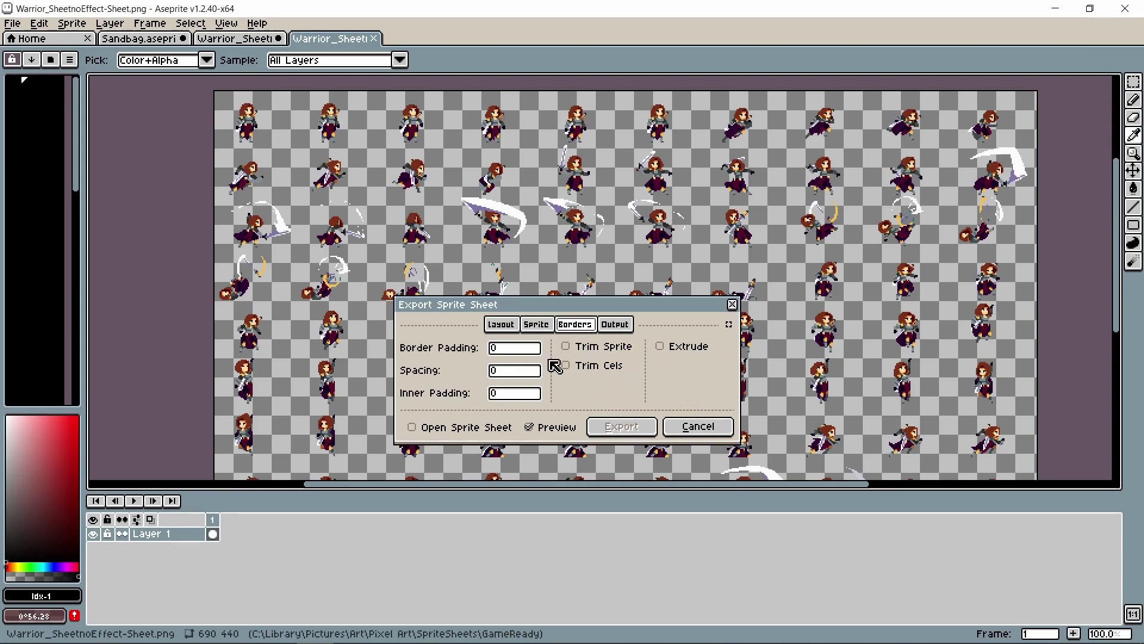
click(614, 331)
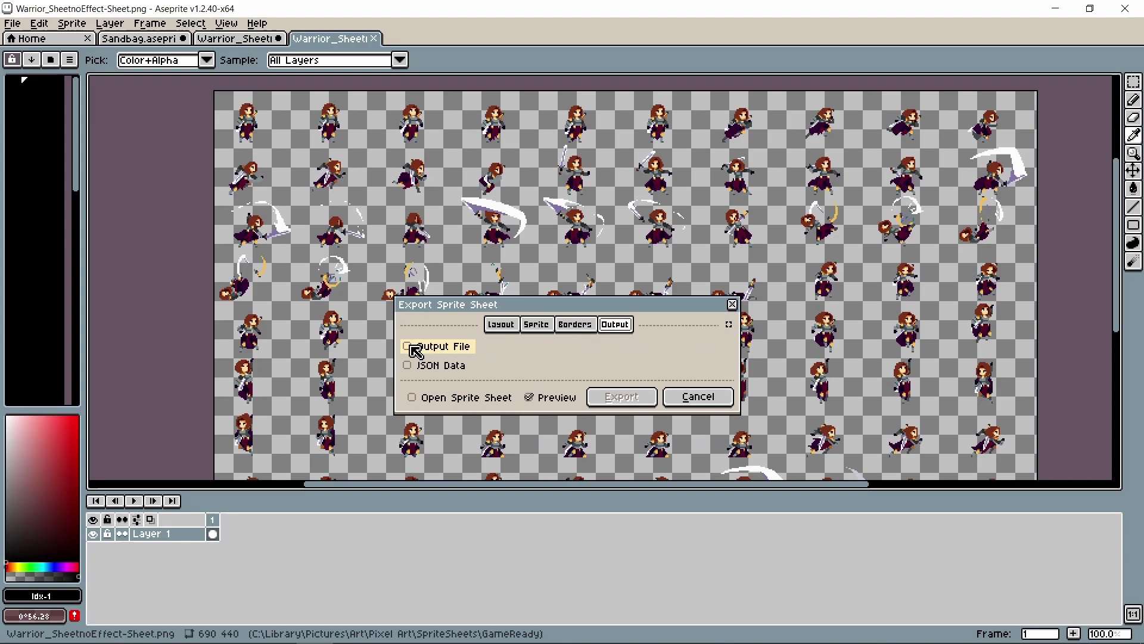
click(409, 366)
click(411, 350)
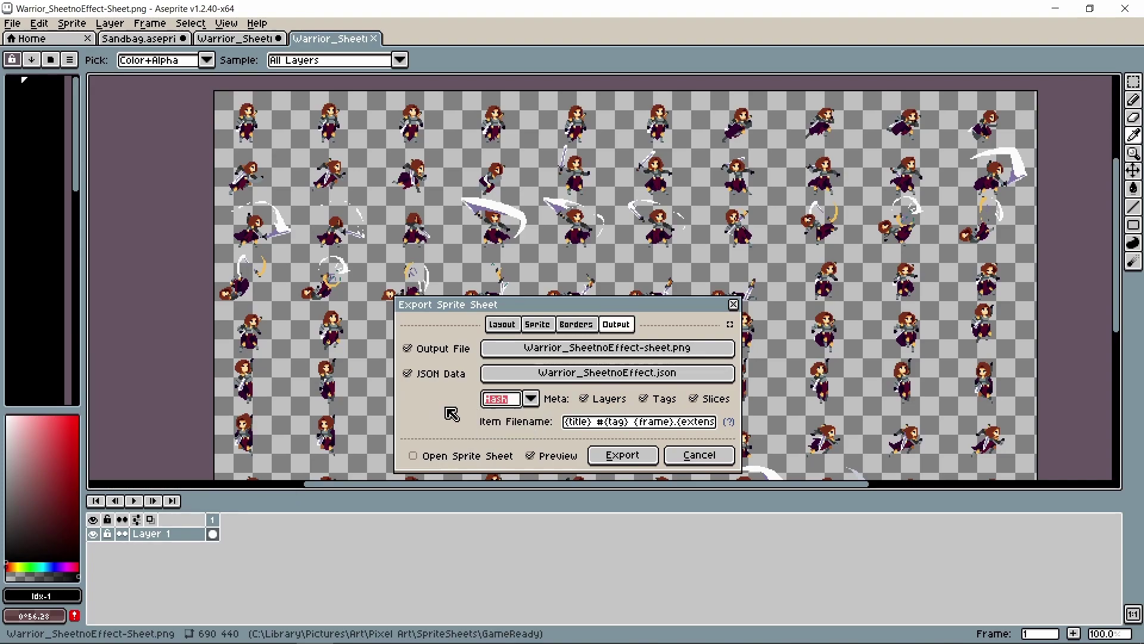
Export the sheet and bring the exported JSON into Unreal's ImportWarrior folder.
click(621, 456)
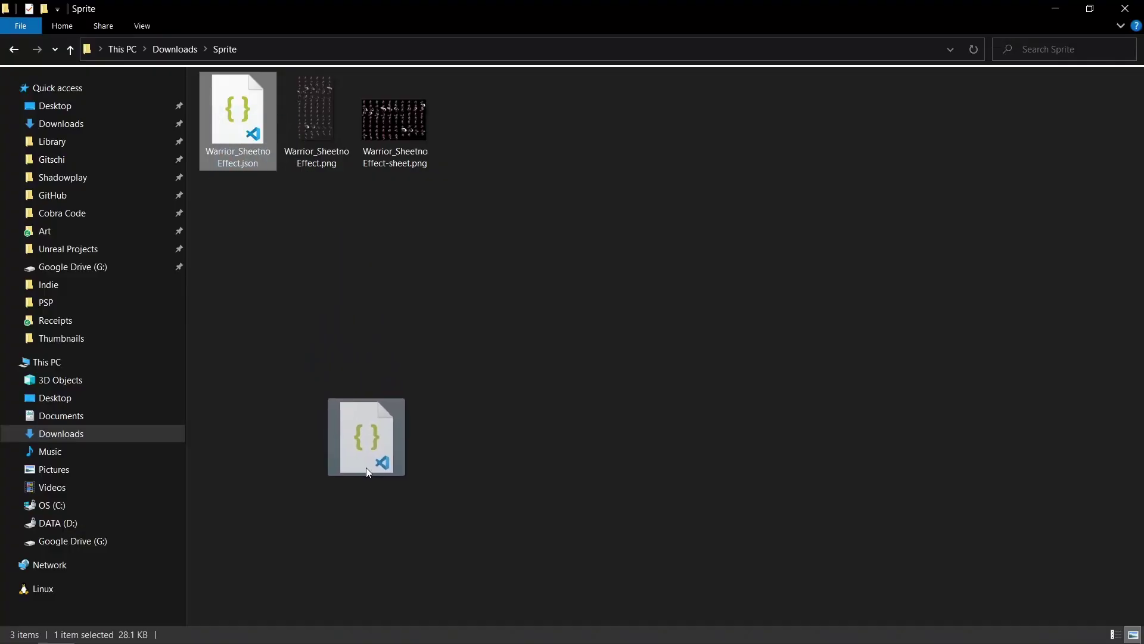
drag(366, 467, 450, 511)
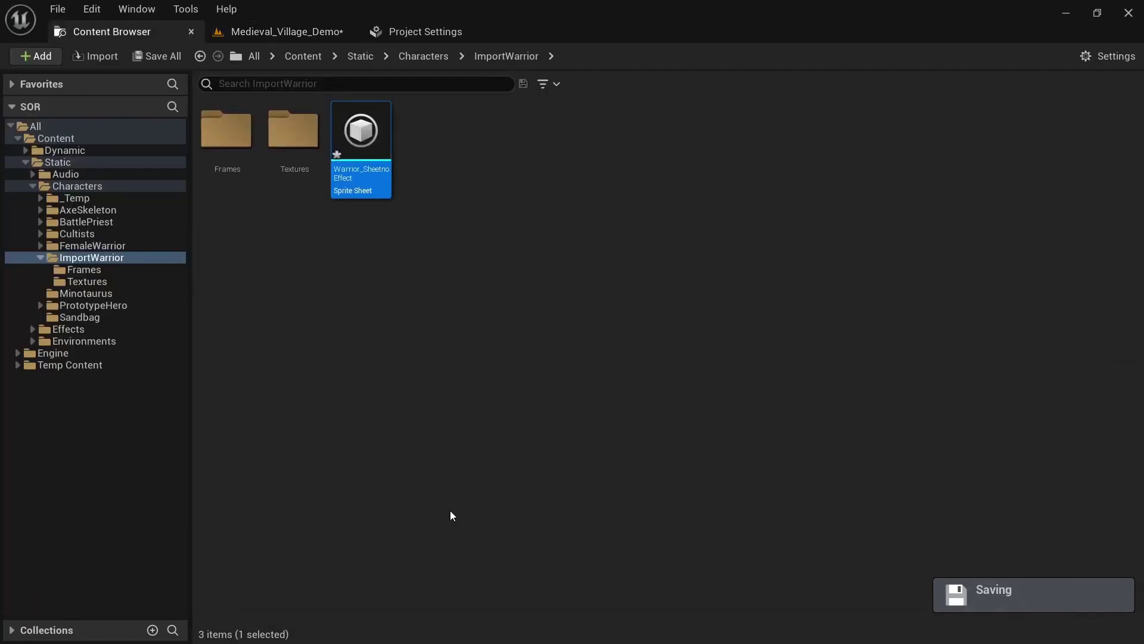
click(641, 329)
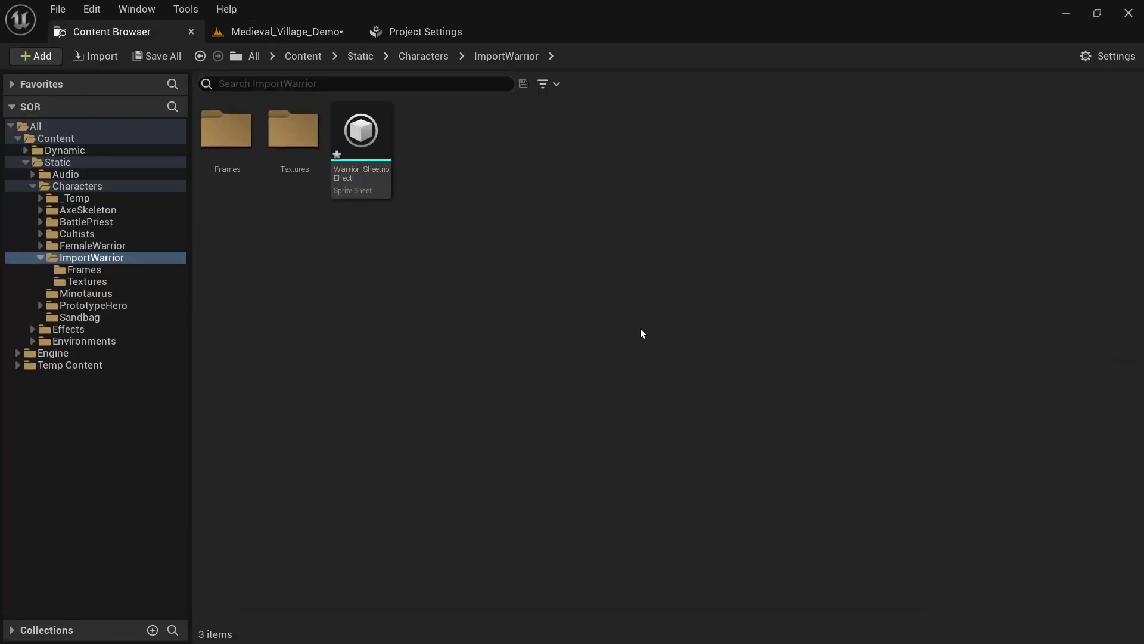
Inspect the Frames and Textures folders, then view and close the Warrior_SheetnoEffect sprite sheet.
double_click(239, 156)
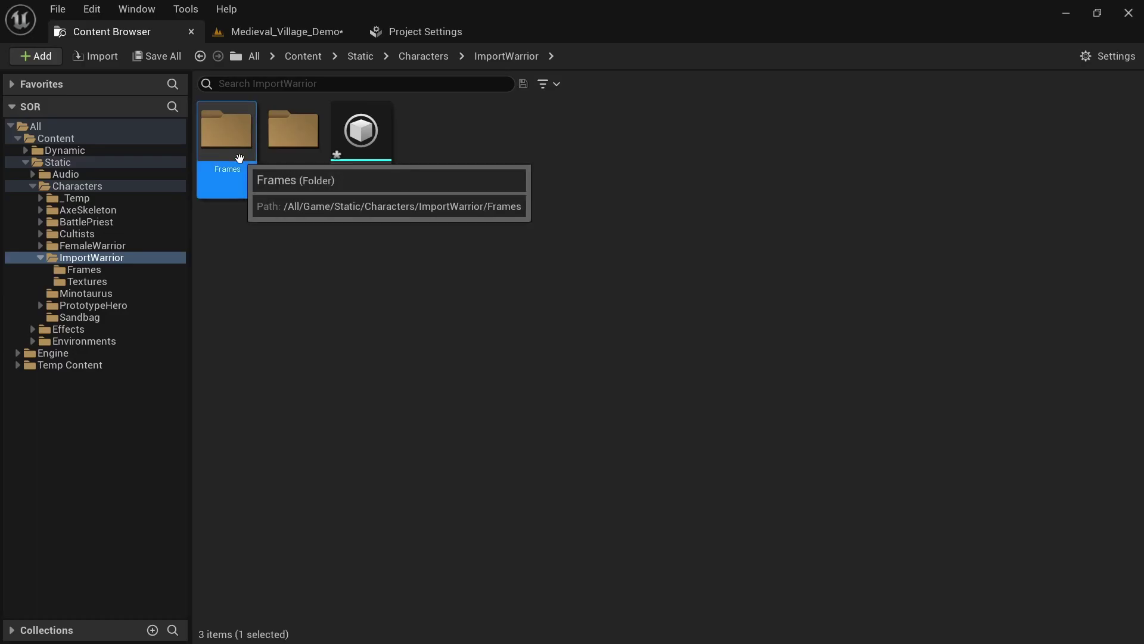
key(alt+Left)
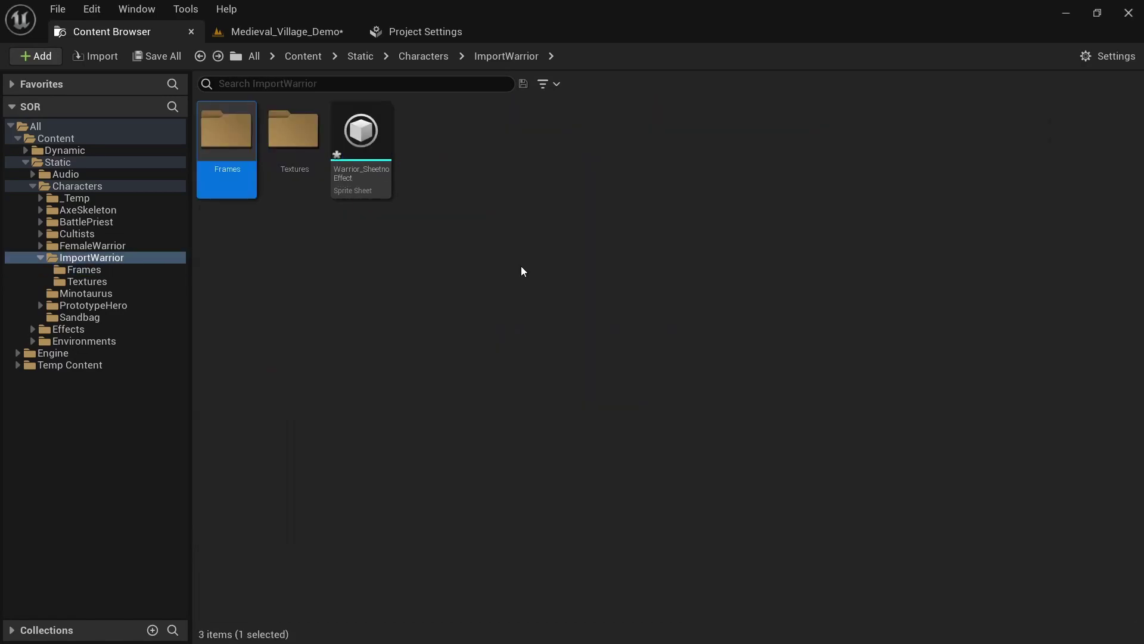
double_click(297, 168)
key(alt+Left)
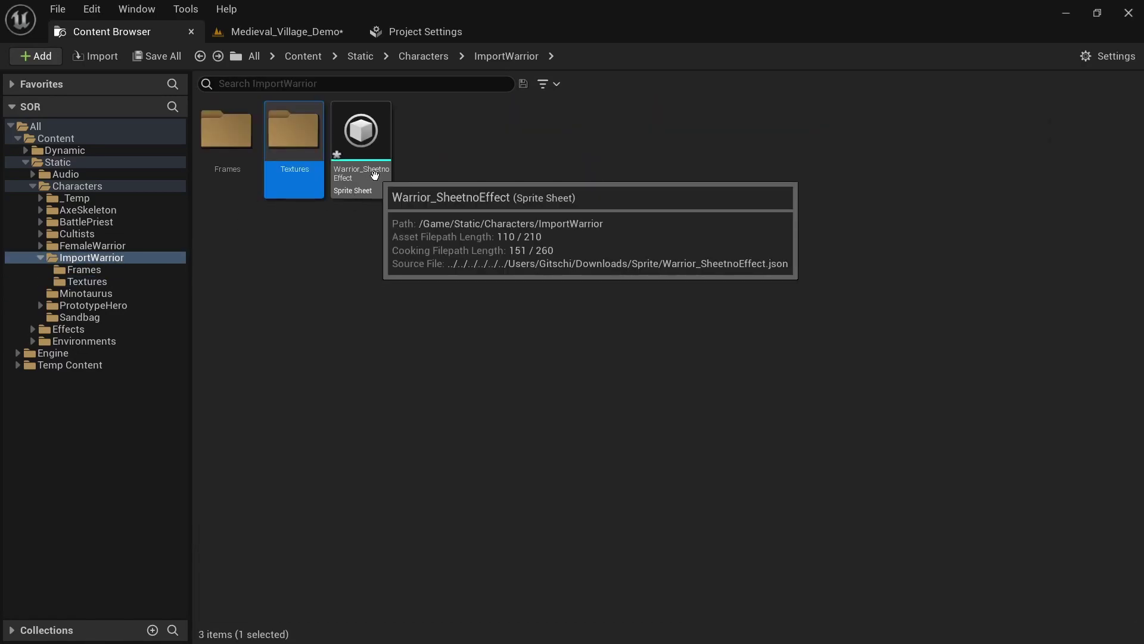
double_click(369, 170)
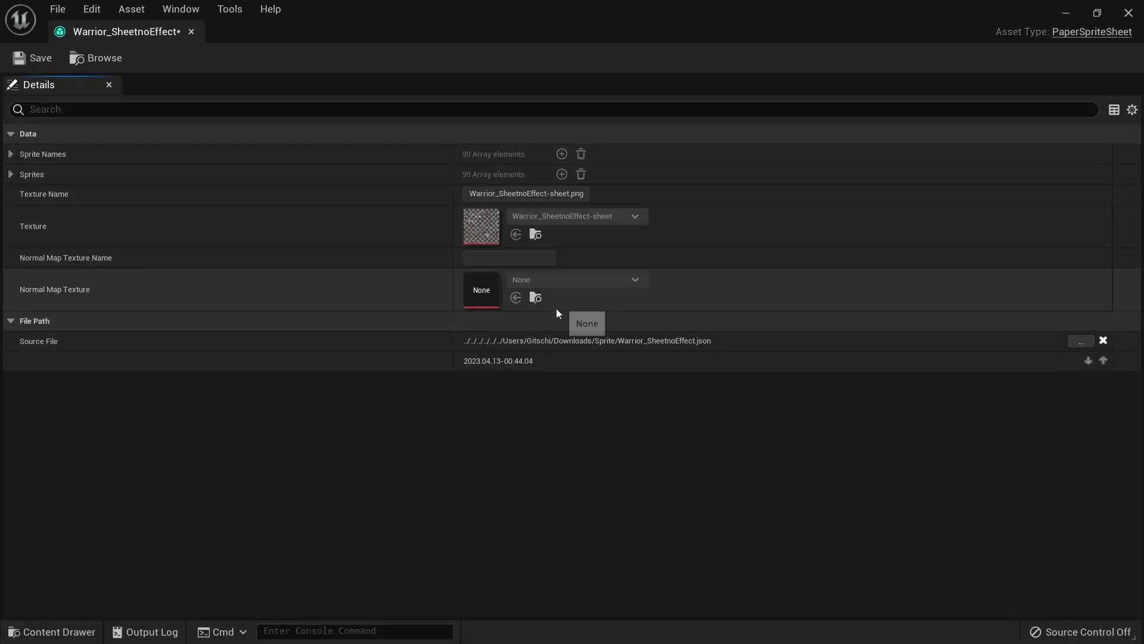
click(191, 32)
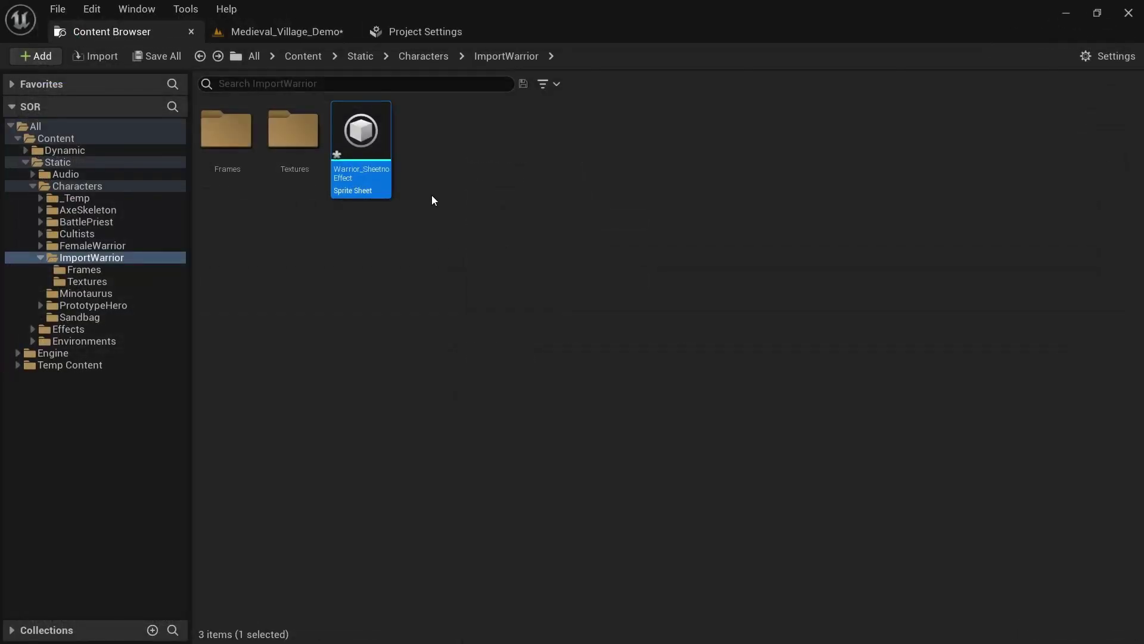
Run Create Flipbooks on the Warrior_SheetnoEffect sprite sheet to produce 13 flipbooks.
right_click(381, 145)
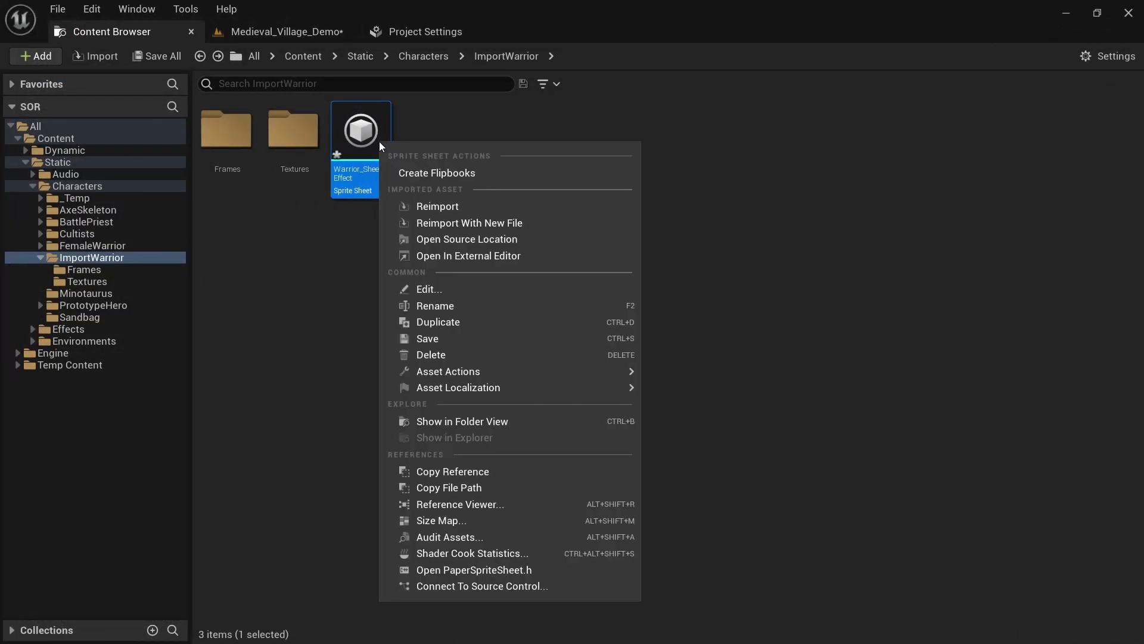
click(551, 174)
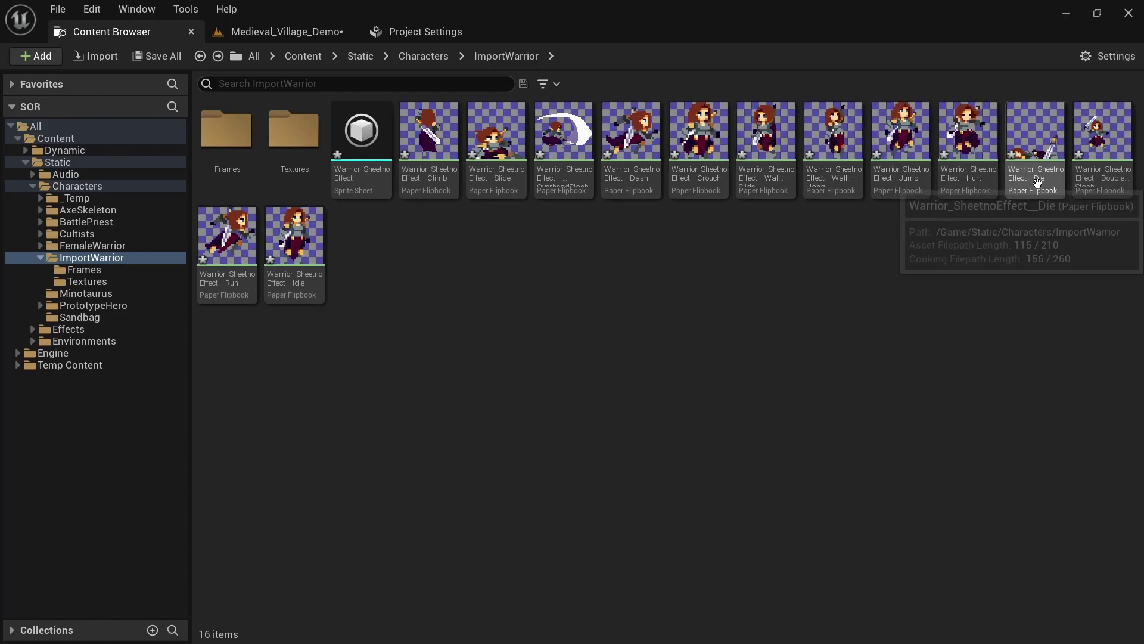
Open all 13 warrior flipbooks together in the Property Matrix.
click(428, 179)
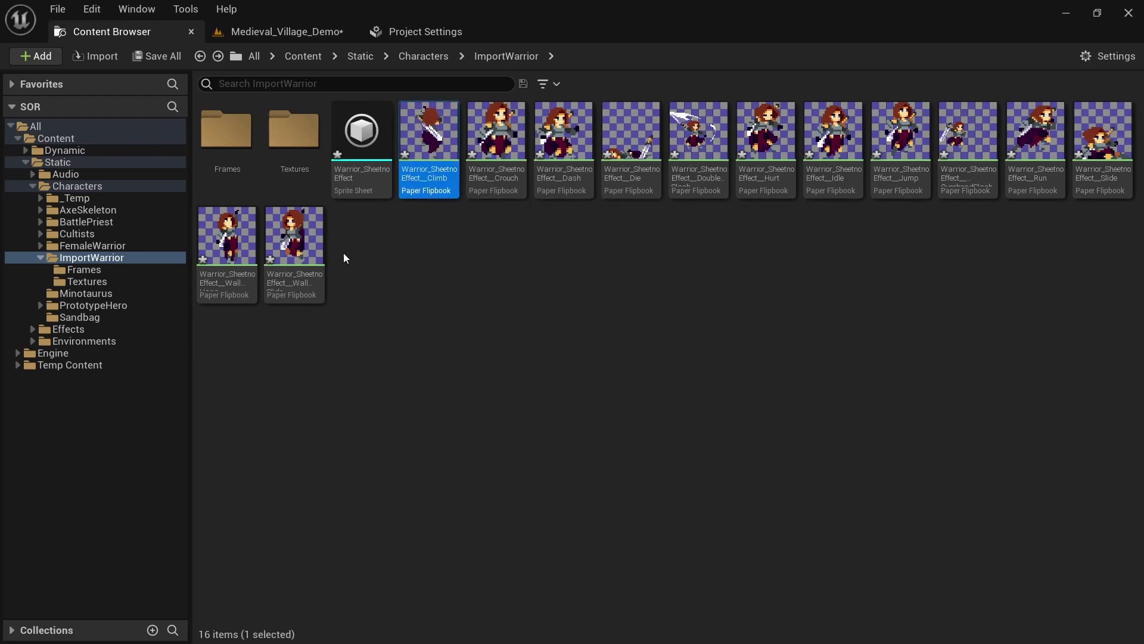
key(shift+End)
right_click(439, 184)
mouse_move(632, 315)
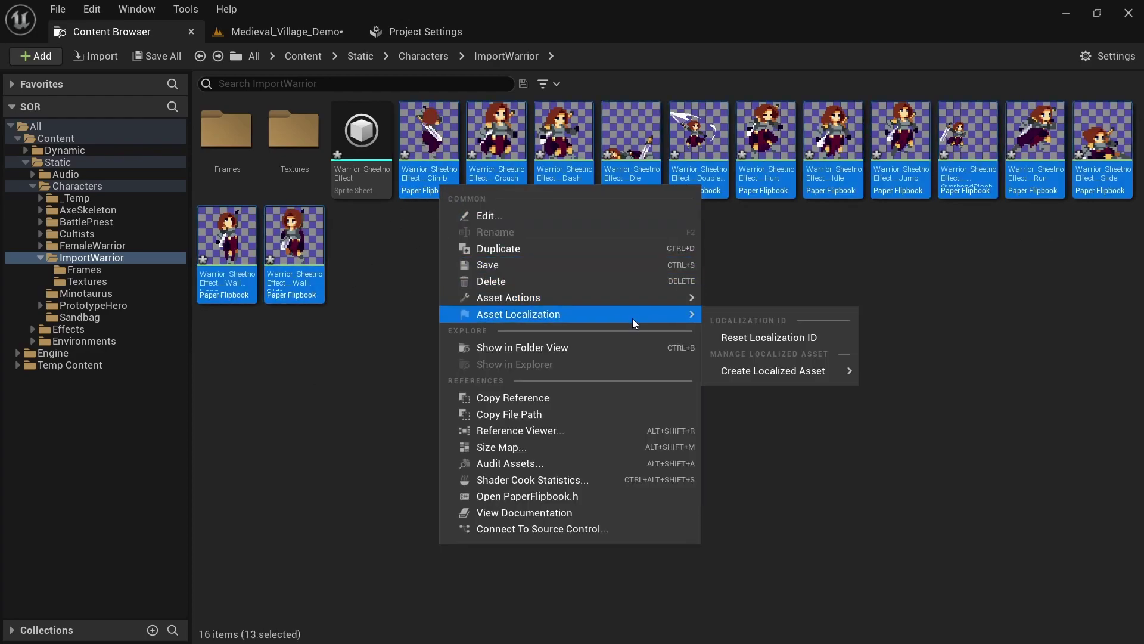
mouse_move(649, 299)
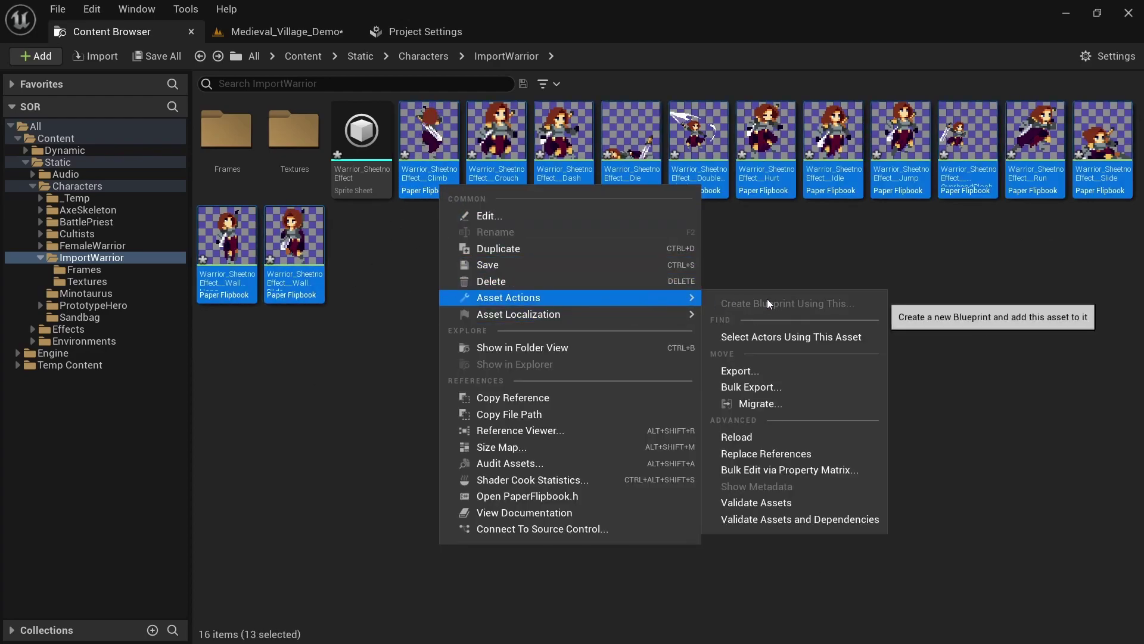
click(832, 472)
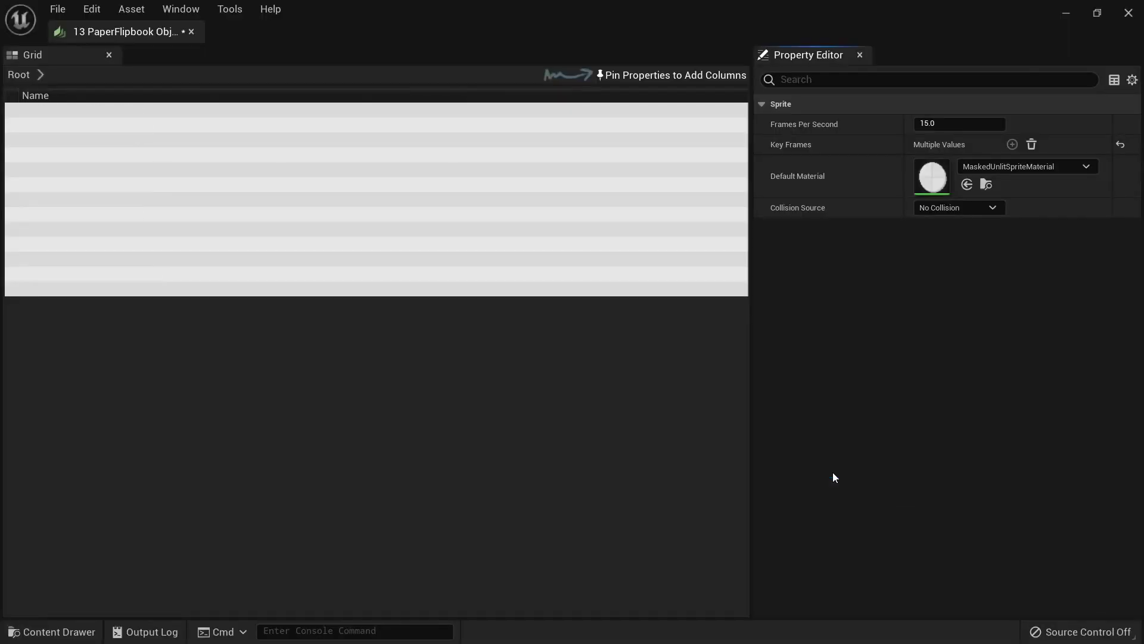
Set Frames Per Second to 8 on every flipbook and save.
click(311, 216)
key(ctrl+a)
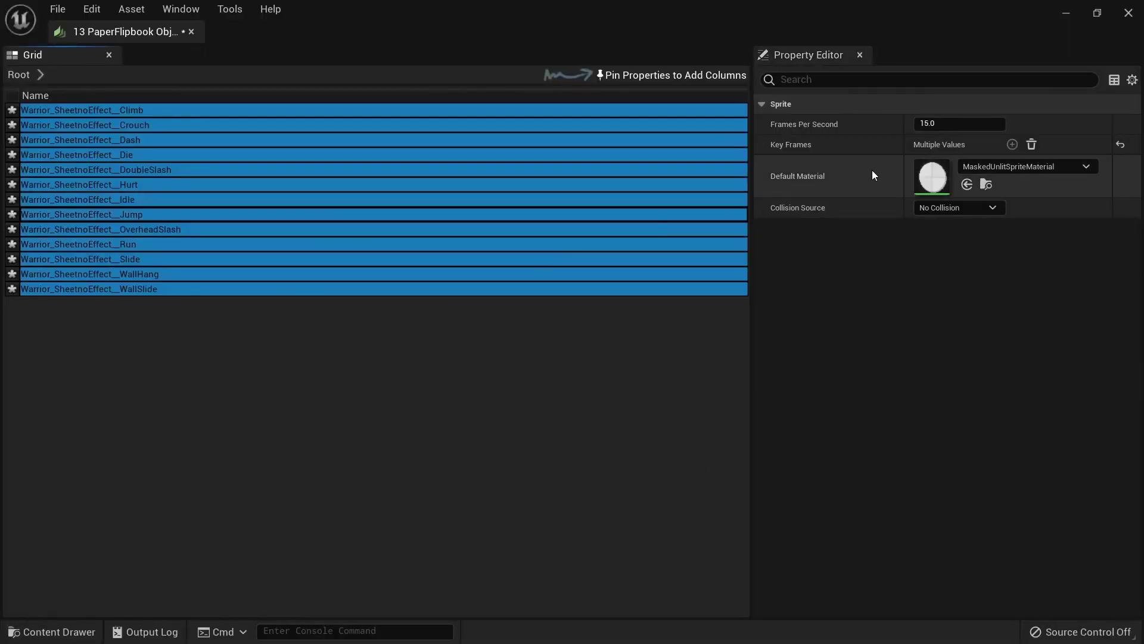
click(930, 123)
text(8)
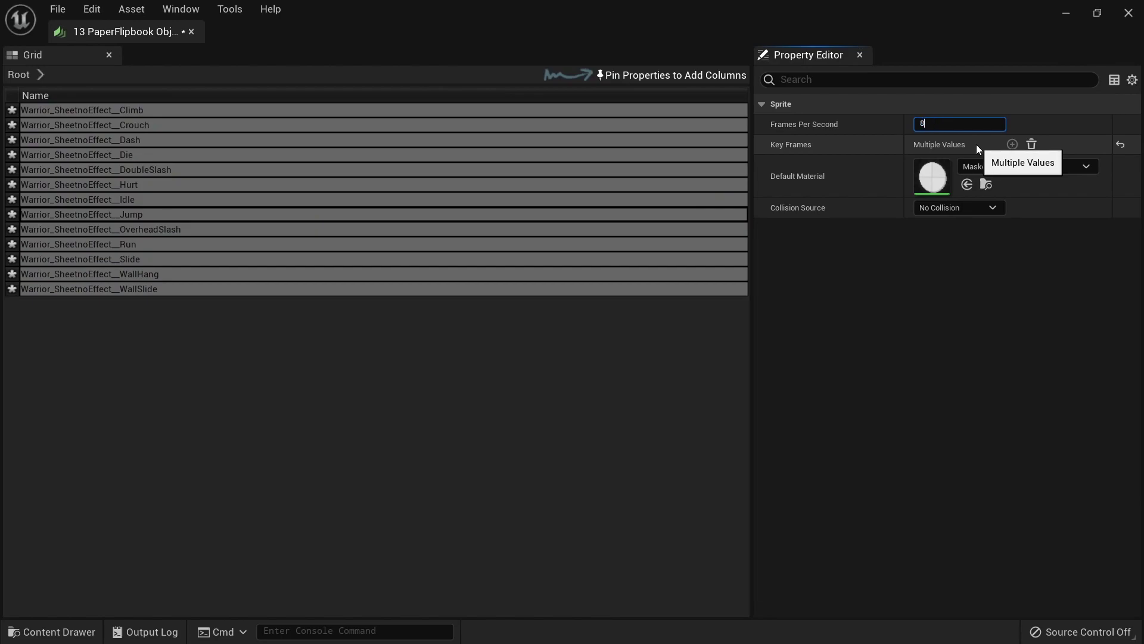
key(Return)
key(ctrl+s)
click(191, 31)
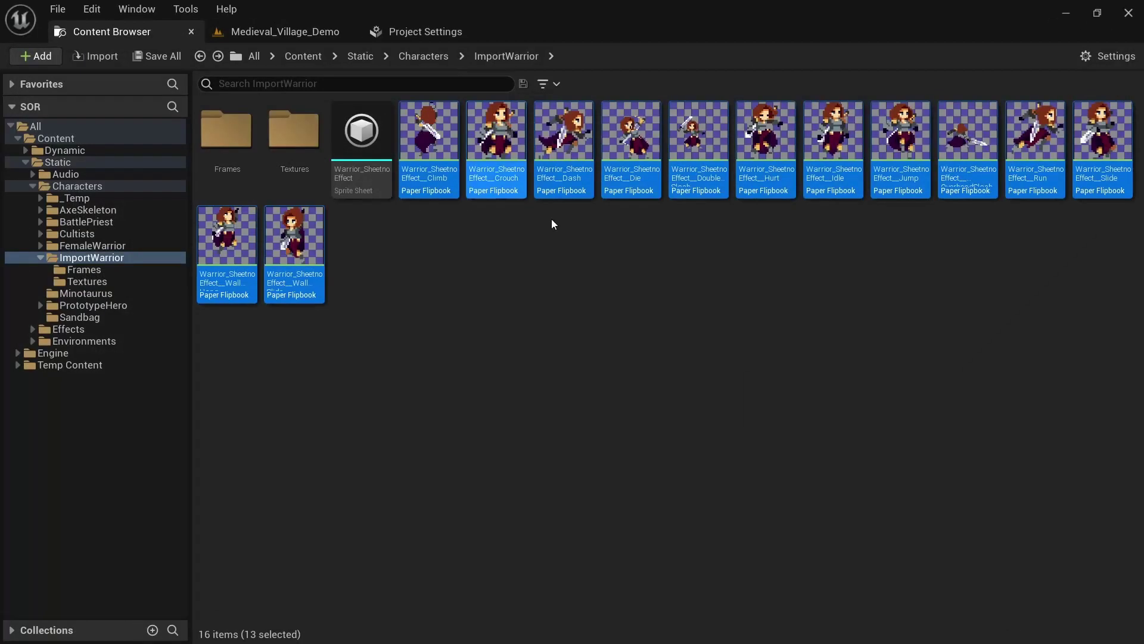
click(552, 224)
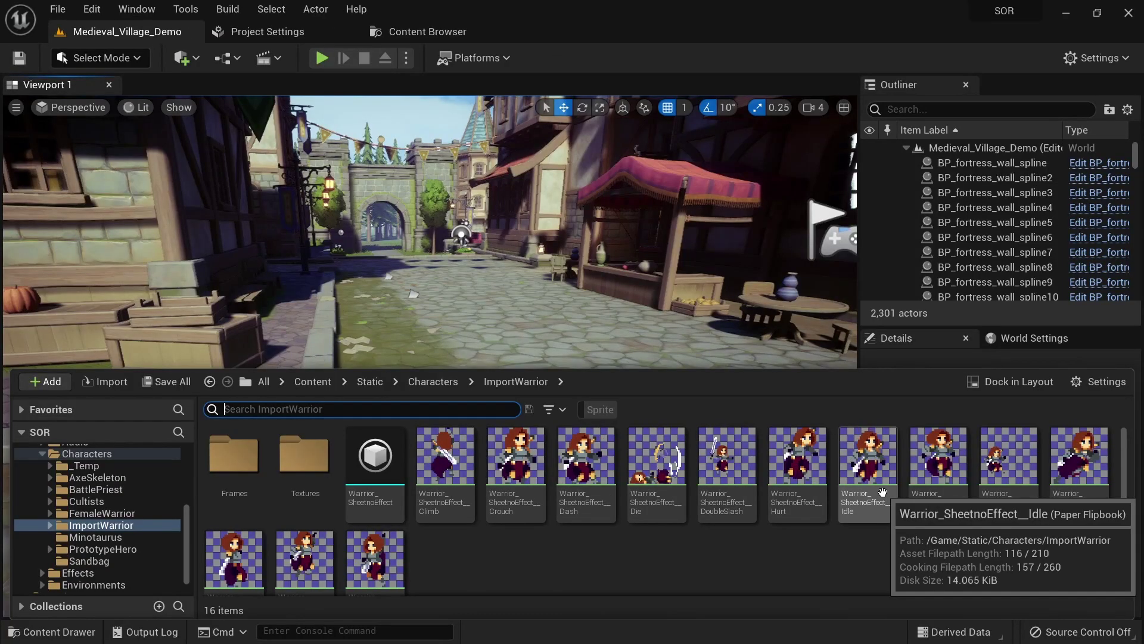
Place the Idle flipbook in the village level, then fill the warrior's red hair purple.
drag(882, 493, 576, 293)
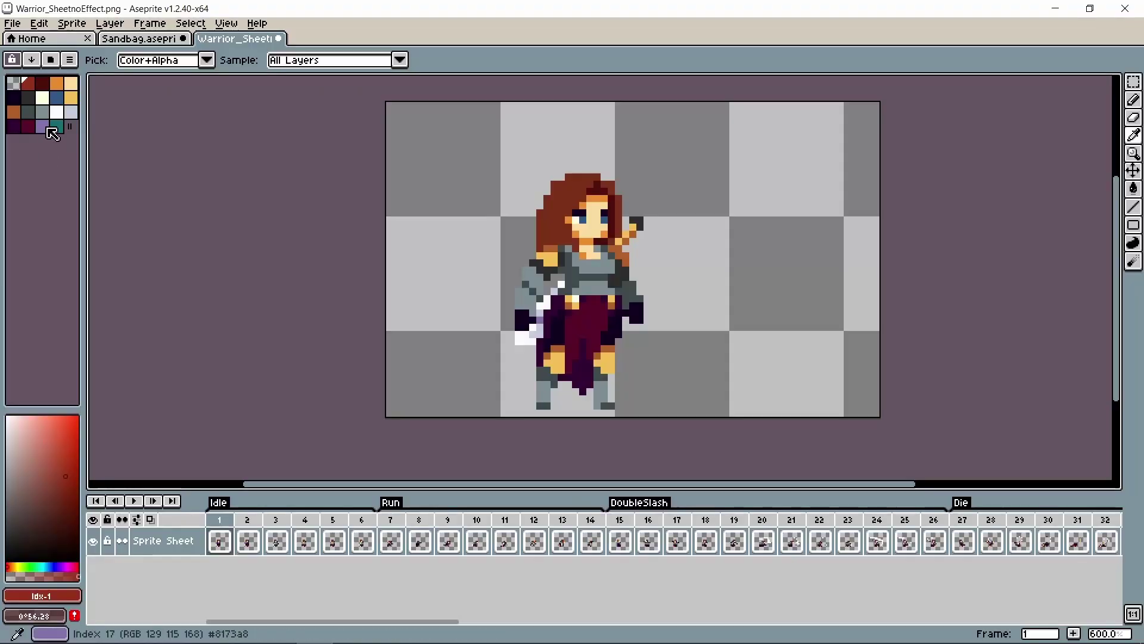
click(598, 188)
key(Right)
key(Right)
key(Right)
key(Right)
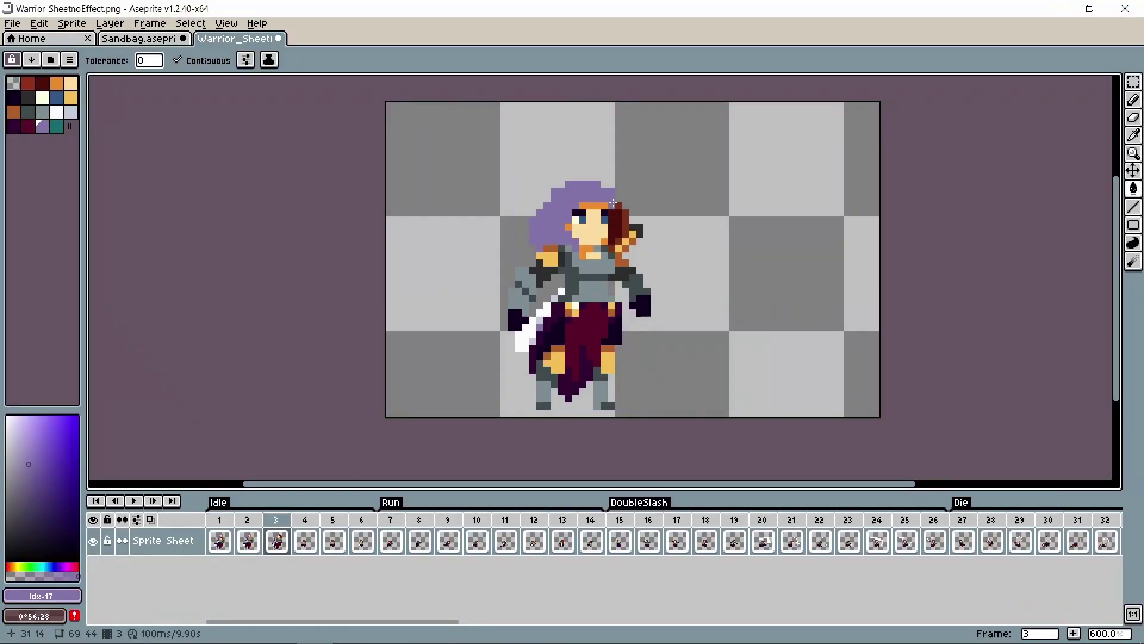
Fill frame 6's hair purple and re-export, overwriting the sheet PNG and JSON.
click(598, 189)
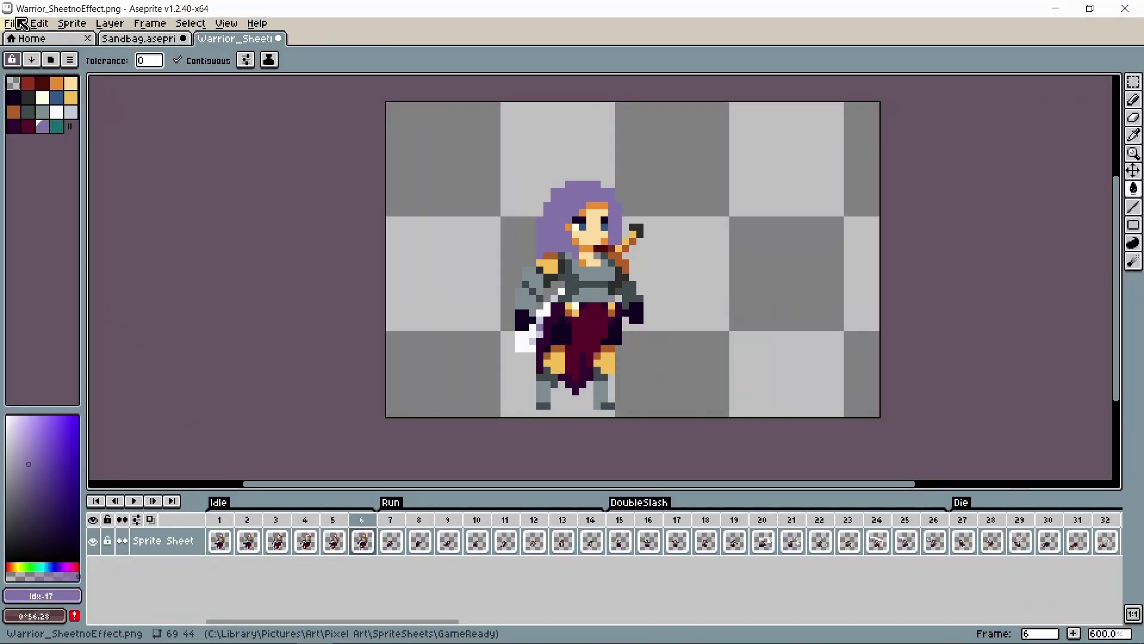
click(12, 22)
click(108, 168)
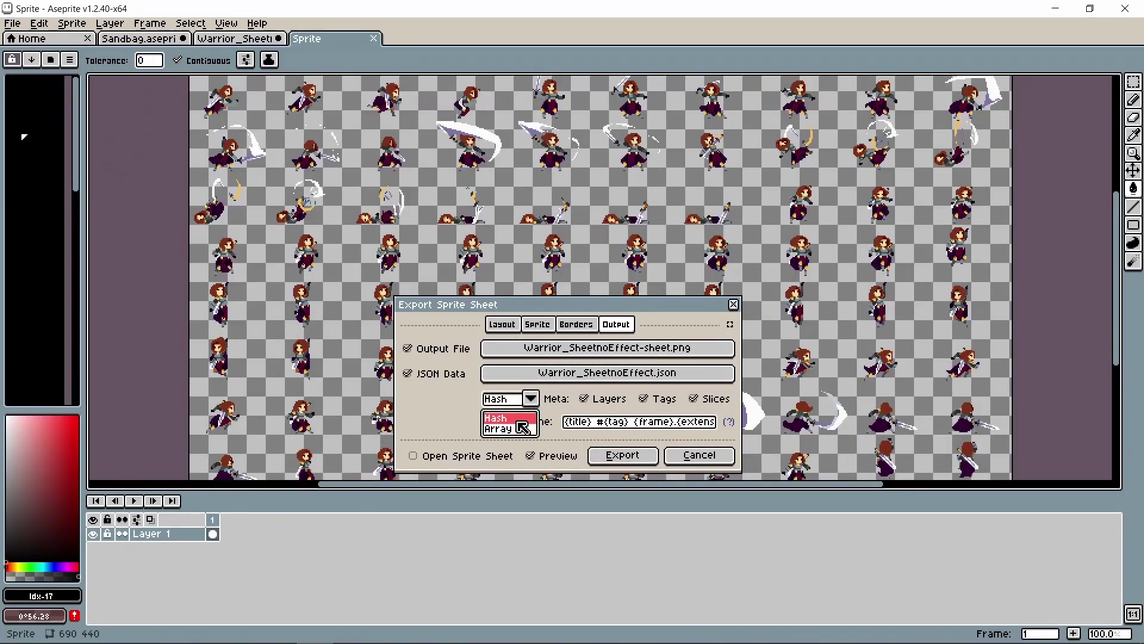
click(632, 458)
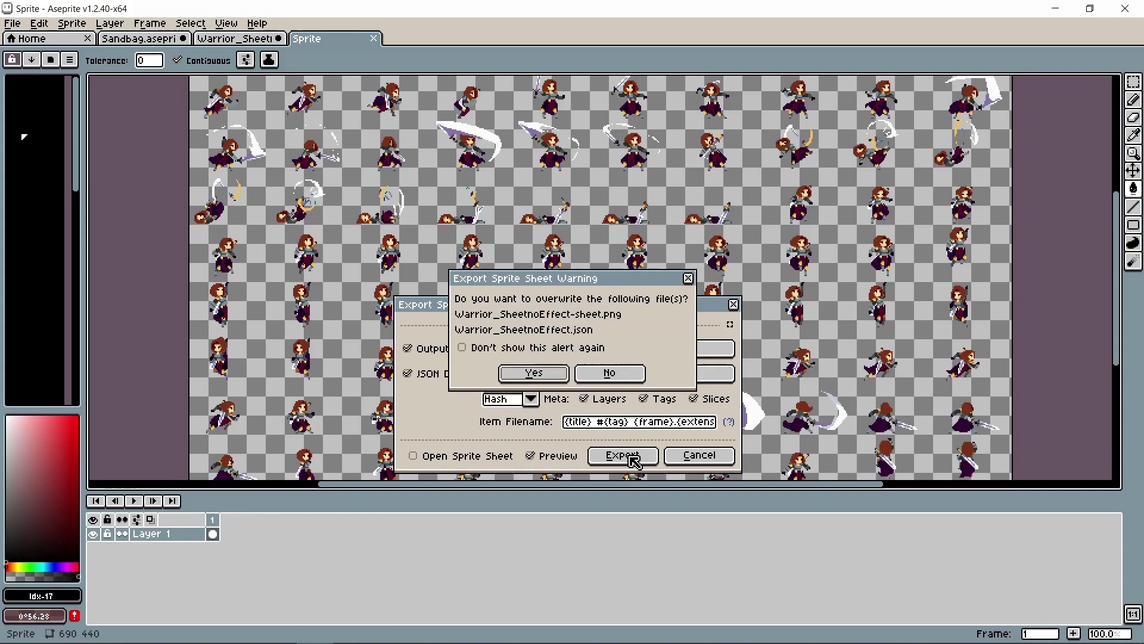
click(555, 374)
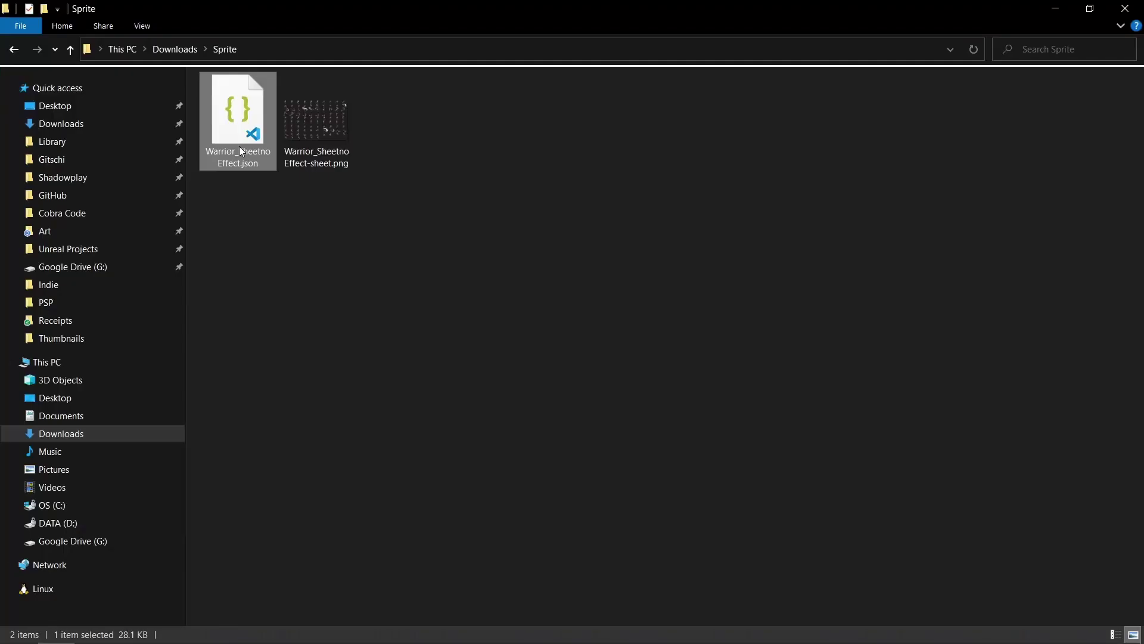
Reimport the updated JSON into Unreal and step through the Slash animation frames.
drag(238, 145, 653, 555)
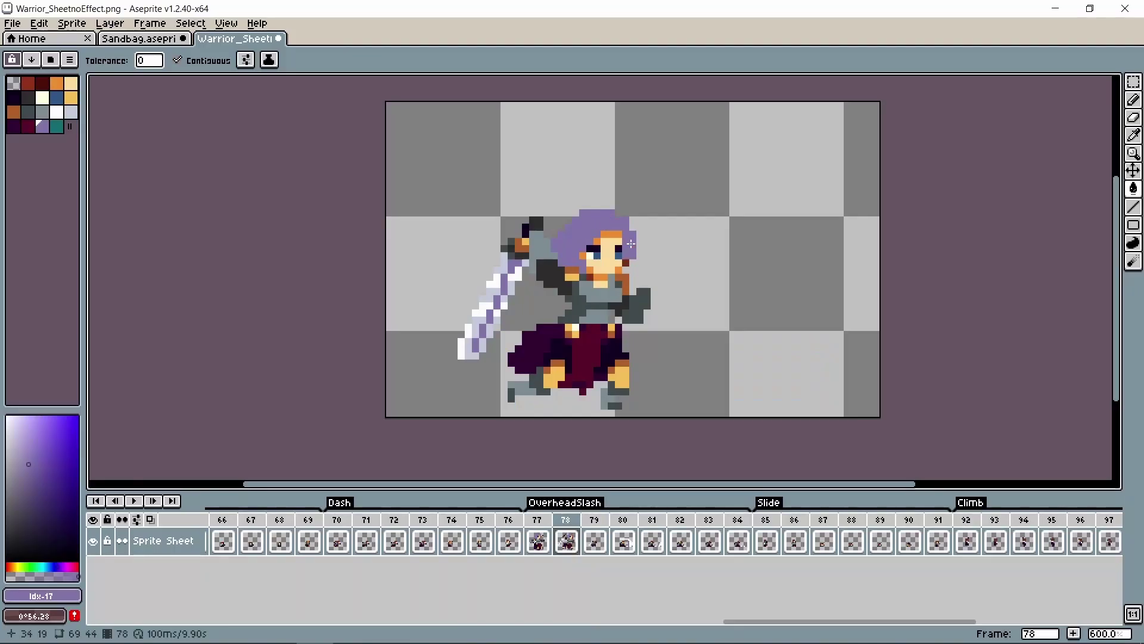
key(Right)
key(Right)
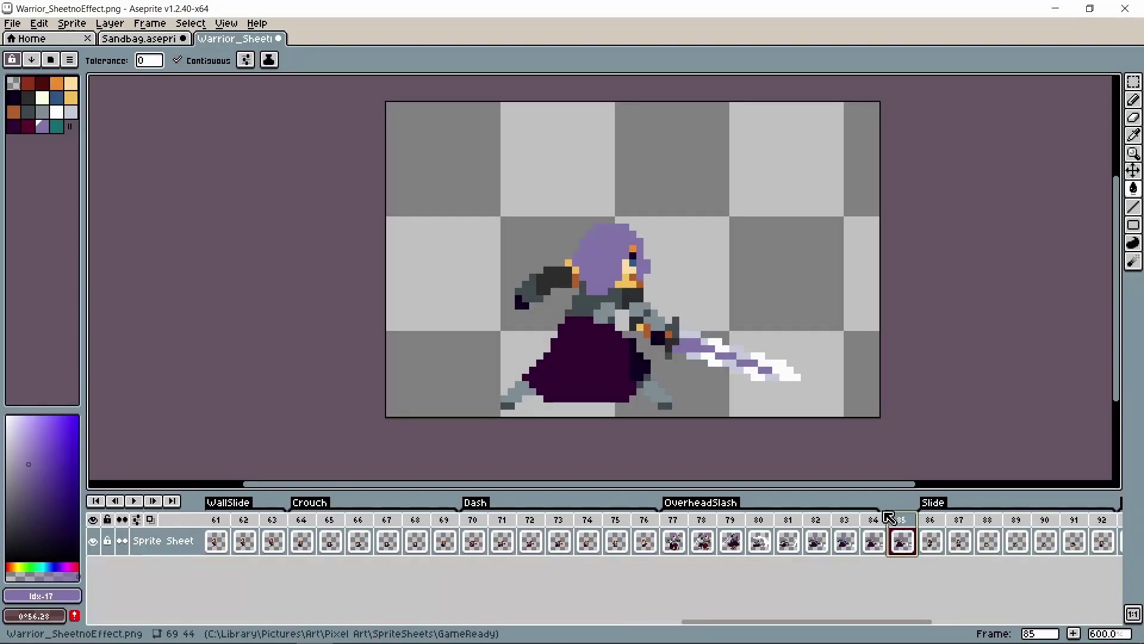
Extend the OverheadSlash tag to frame 85, rework its arm, and re-export the sheet.
double_click(715, 503)
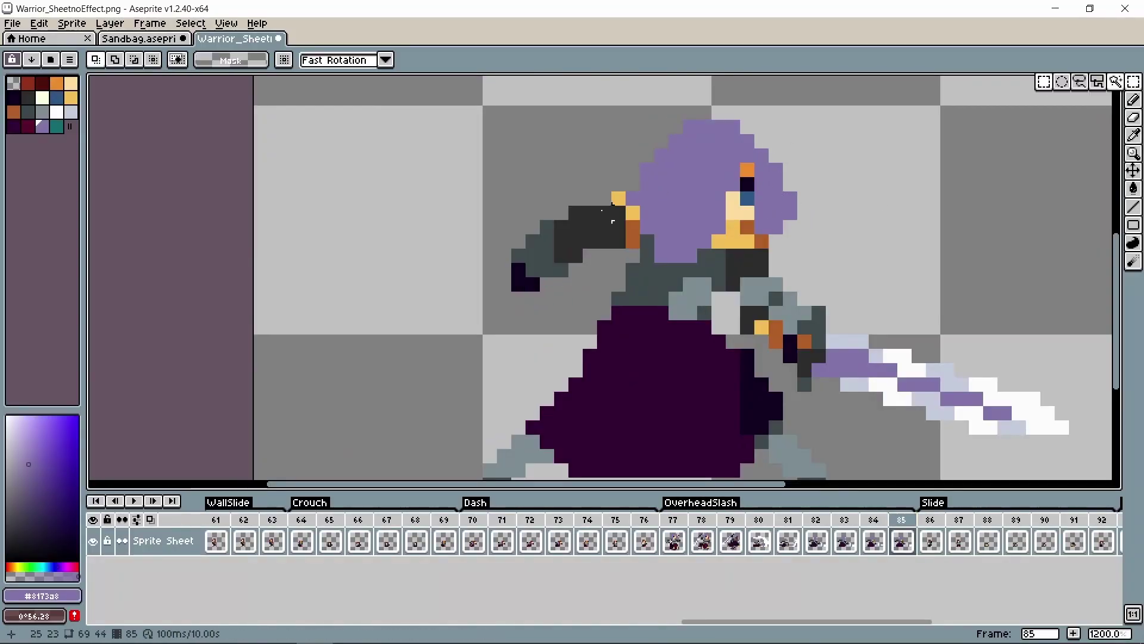
drag(478, 186, 608, 263)
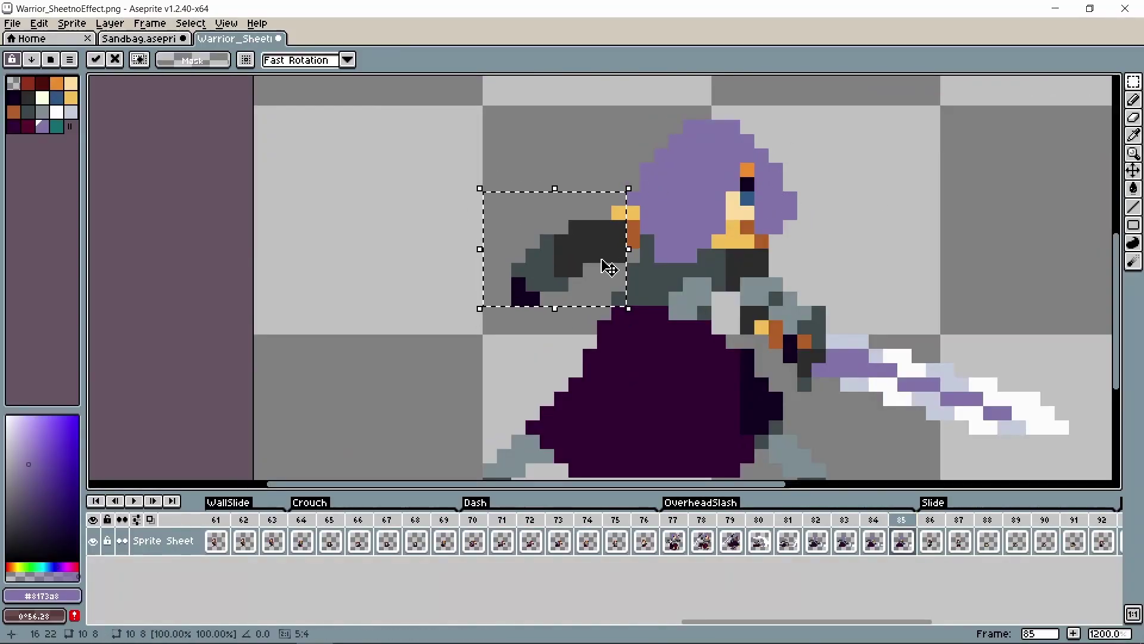
drag(755, 298, 847, 404)
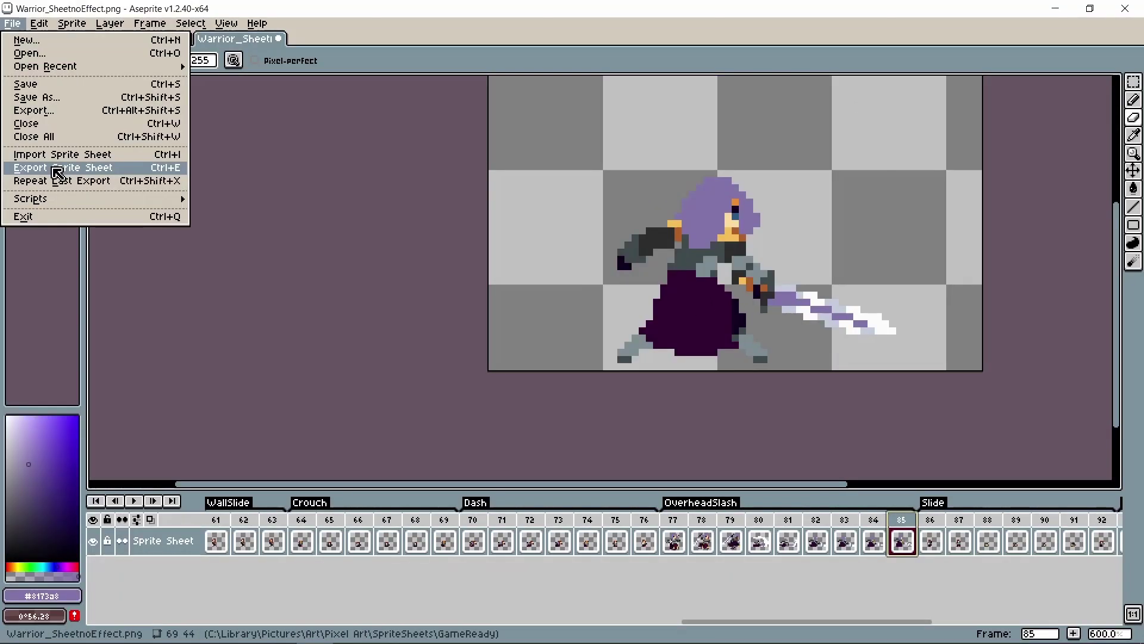
click(56, 170)
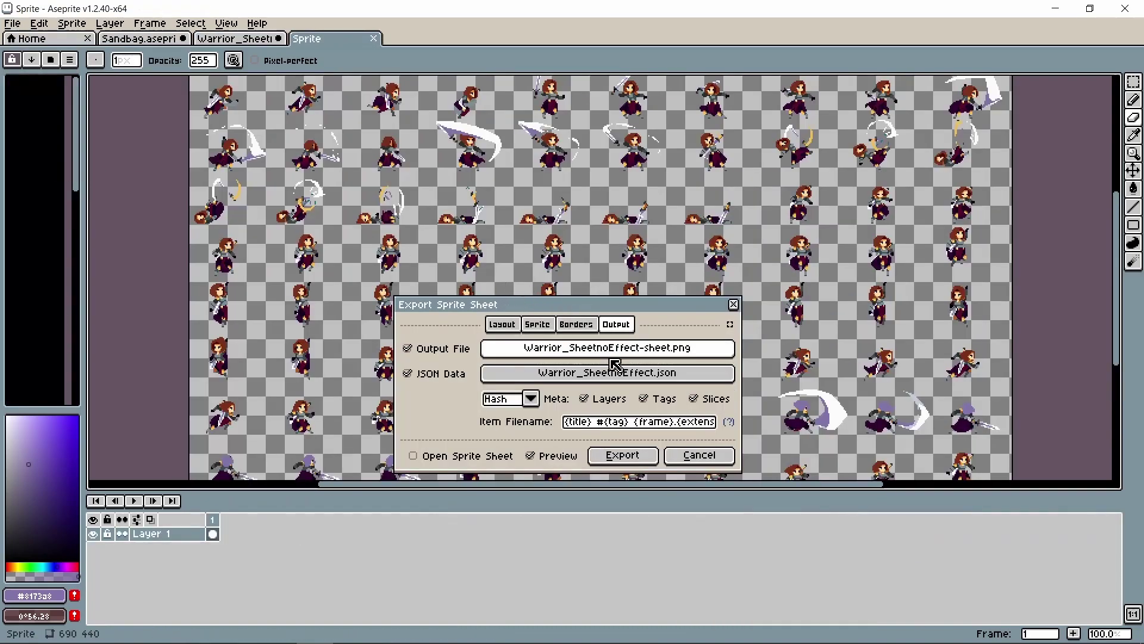
click(639, 457)
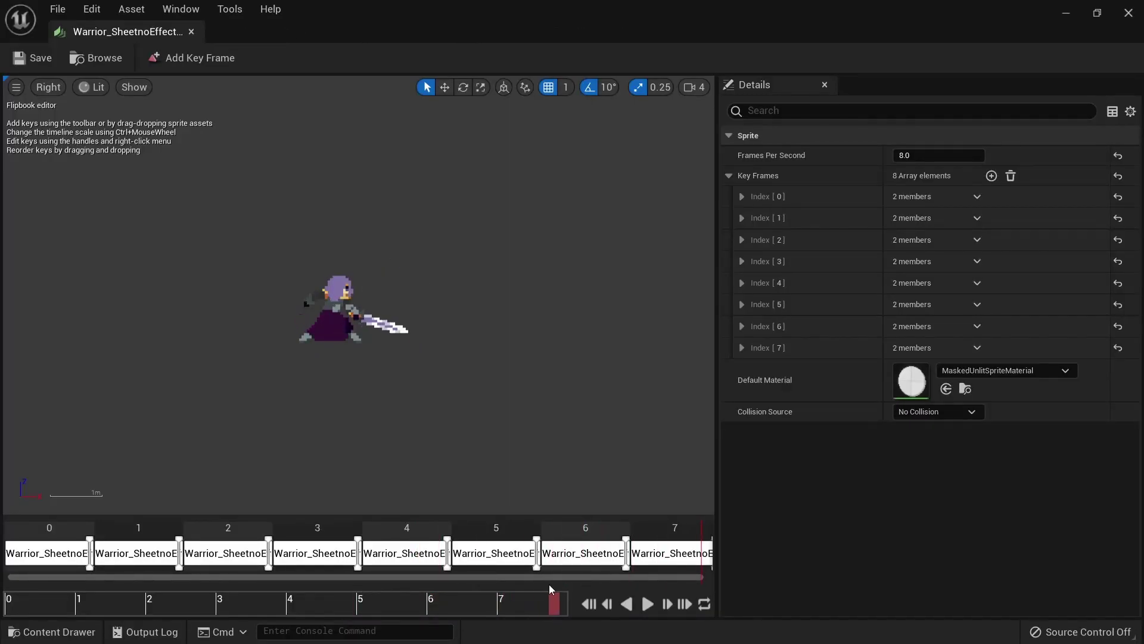
Add a ninth key frame using the OverheadSlash_8 sprite and scrub the timeline to it.
click(991, 176)
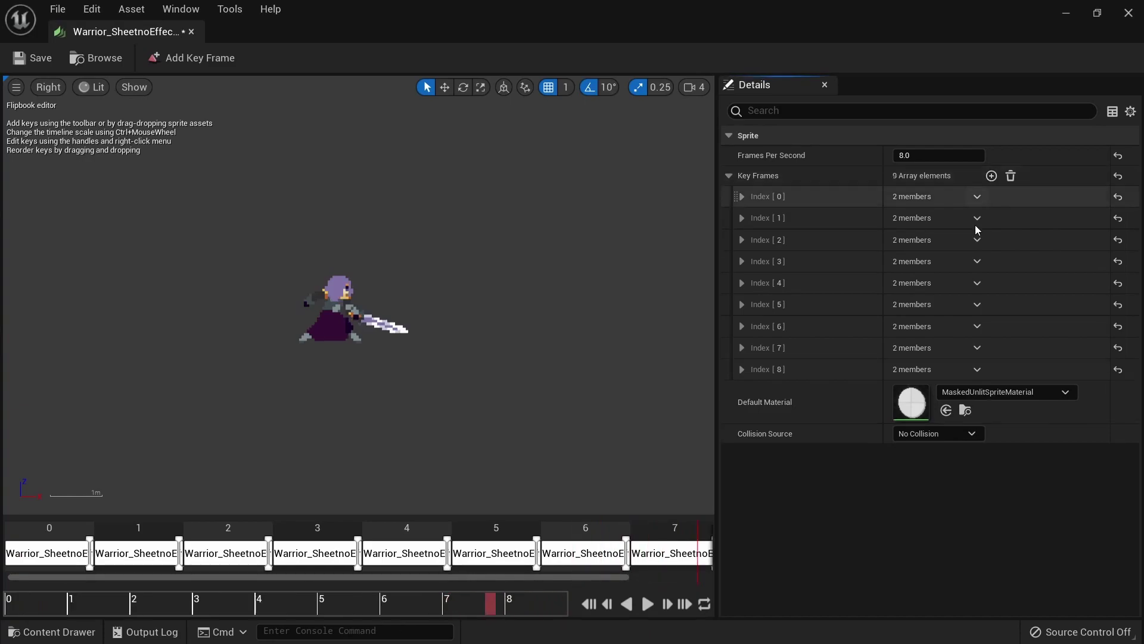
click(745, 369)
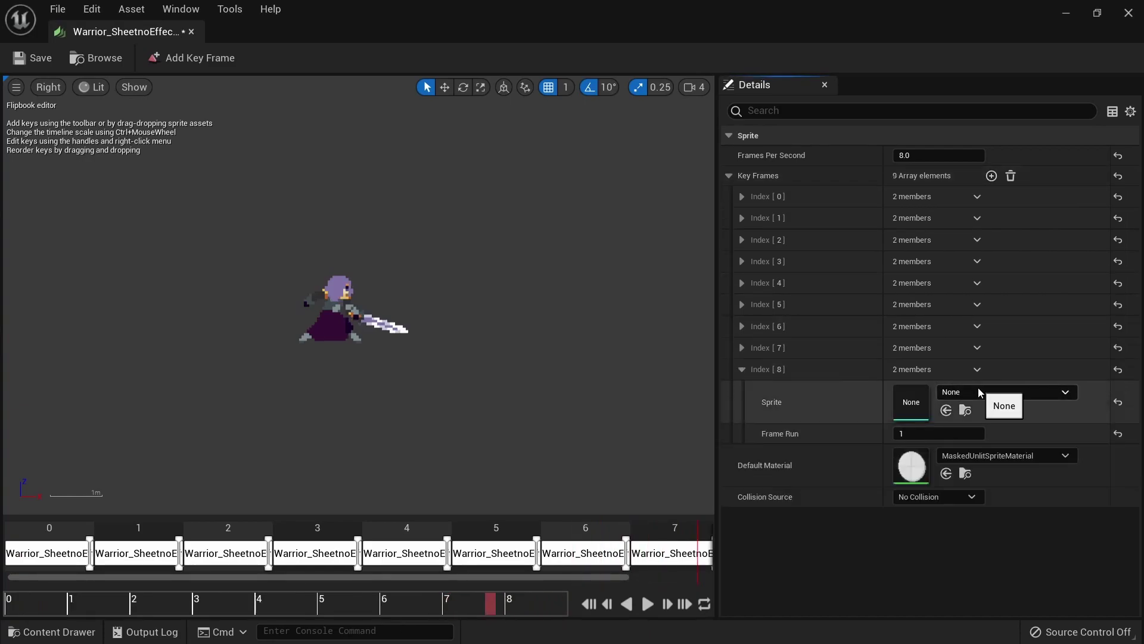
click(988, 456)
text(overheadslash)
scroll(1104, 315, down, 3)
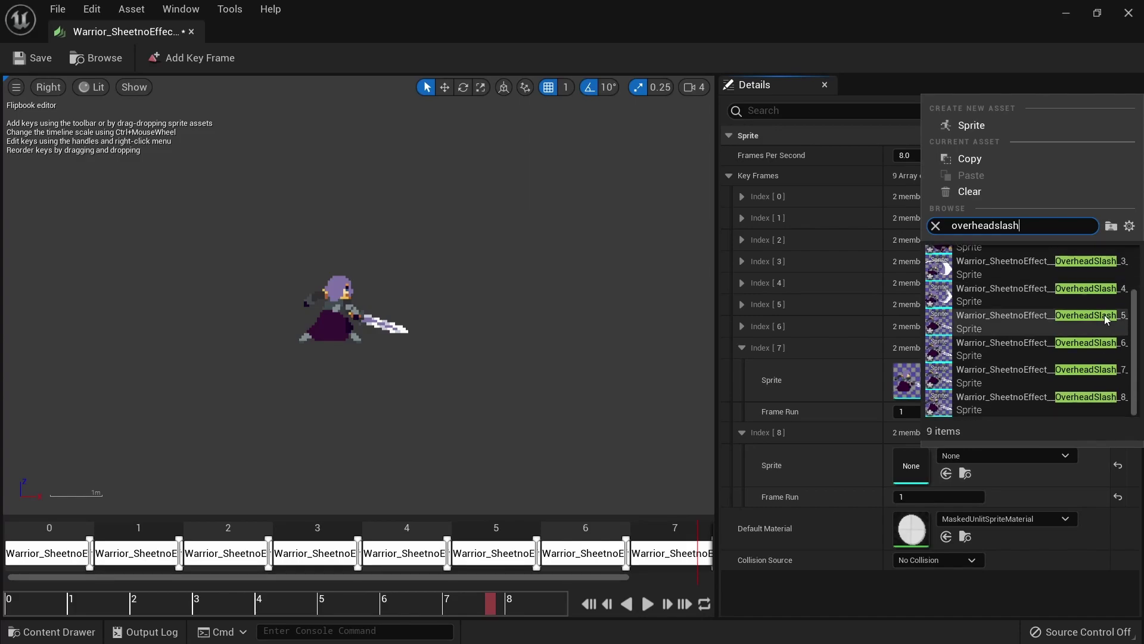
click(1079, 396)
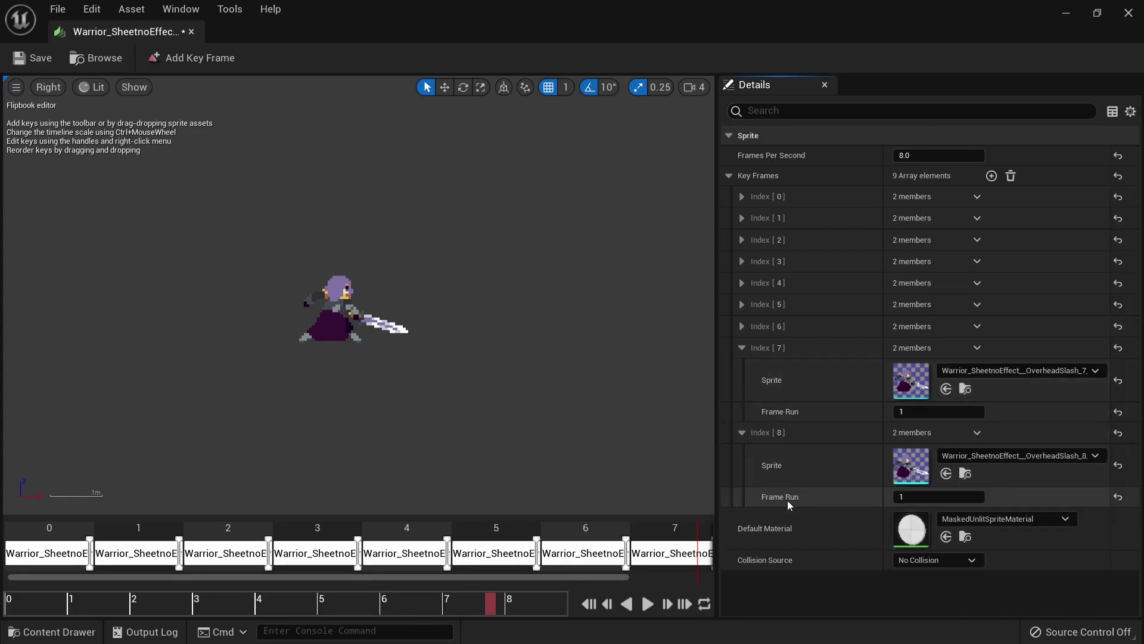
drag(600, 577, 686, 580)
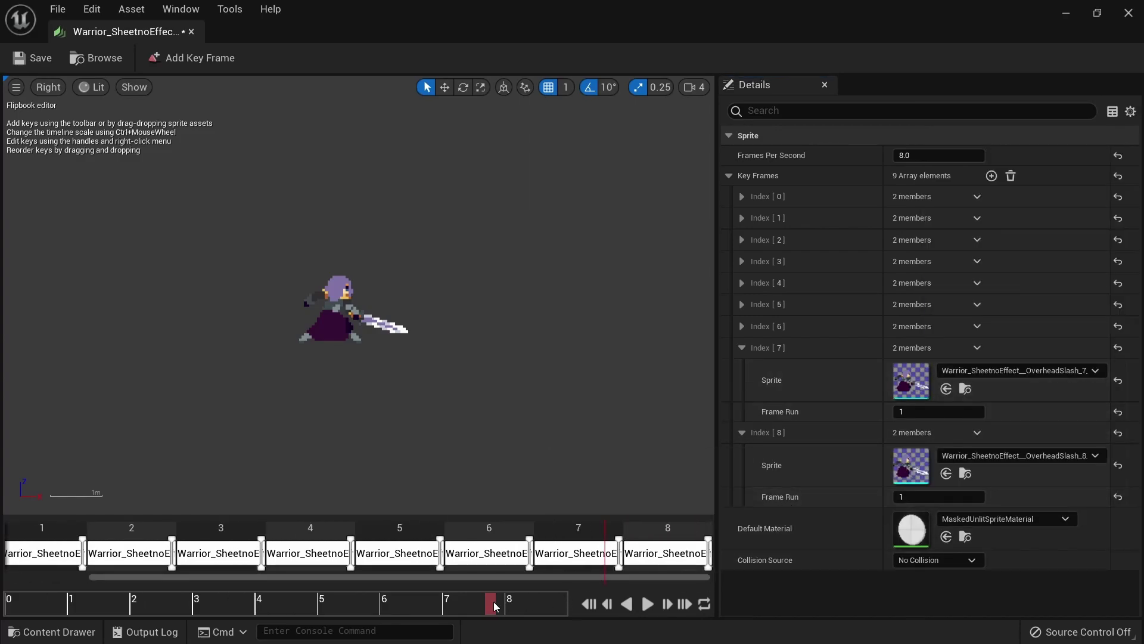
drag(493, 602, 534, 604)
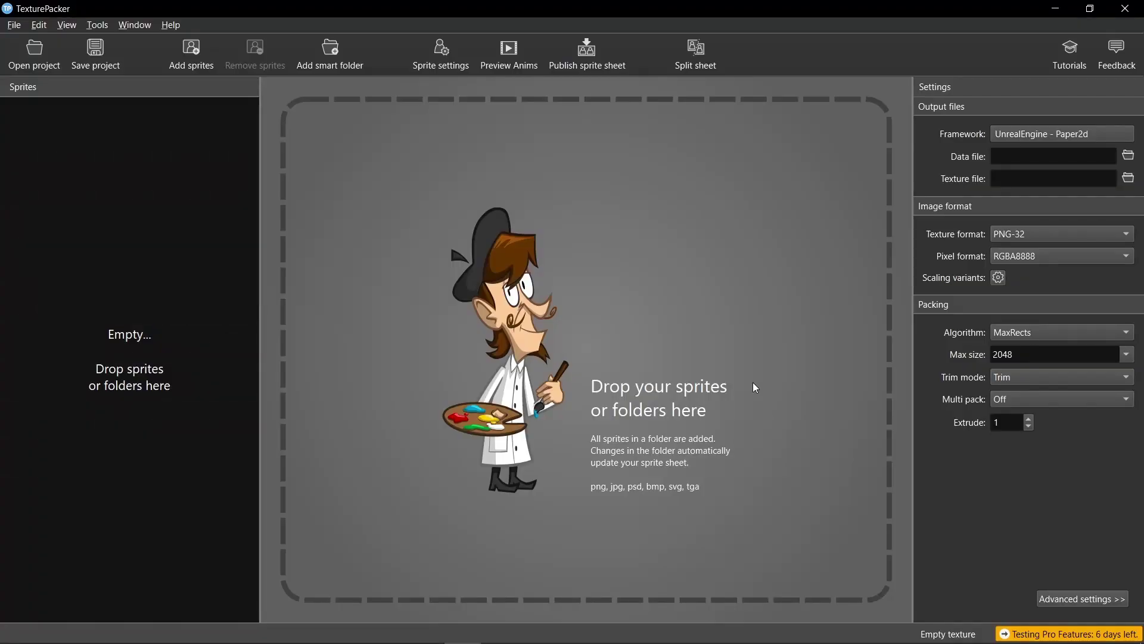
Load Warrior_SheetnoEffect-sheet.png into TexturePacker's sprite sheet splitter and select the Sprite width value.
click(700, 54)
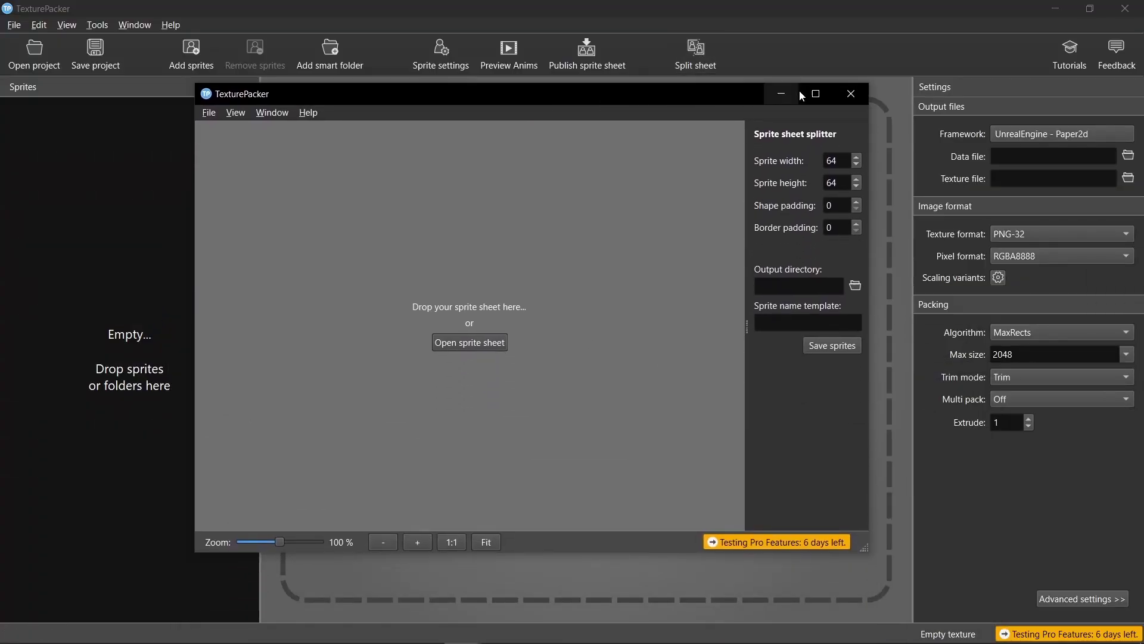
click(800, 91)
click(695, 54)
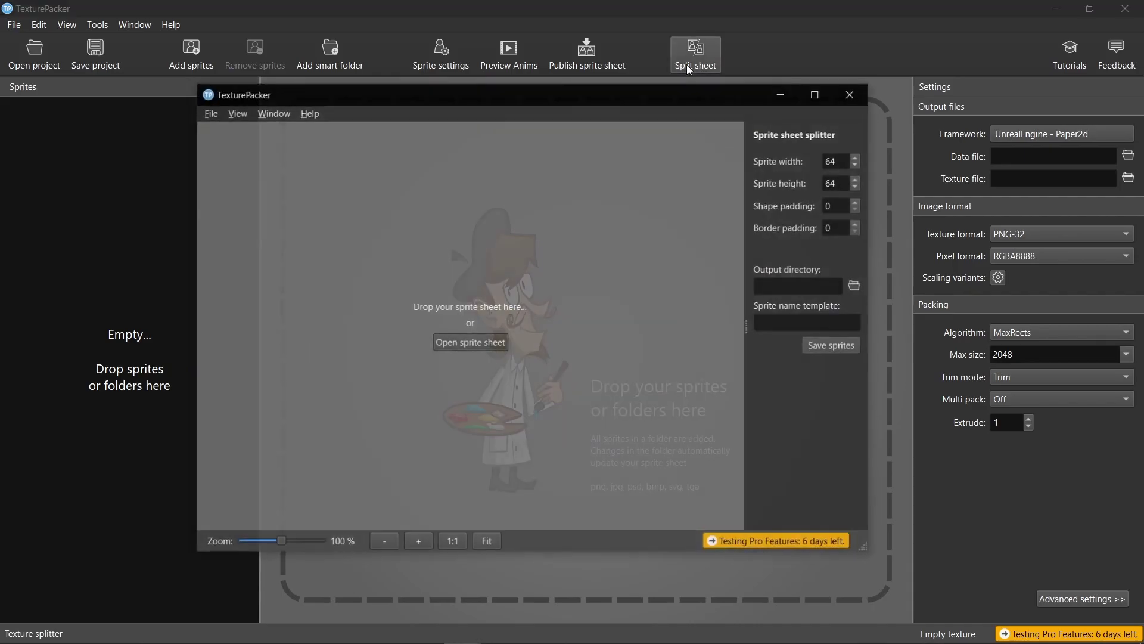
drag(686, 95, 703, 100)
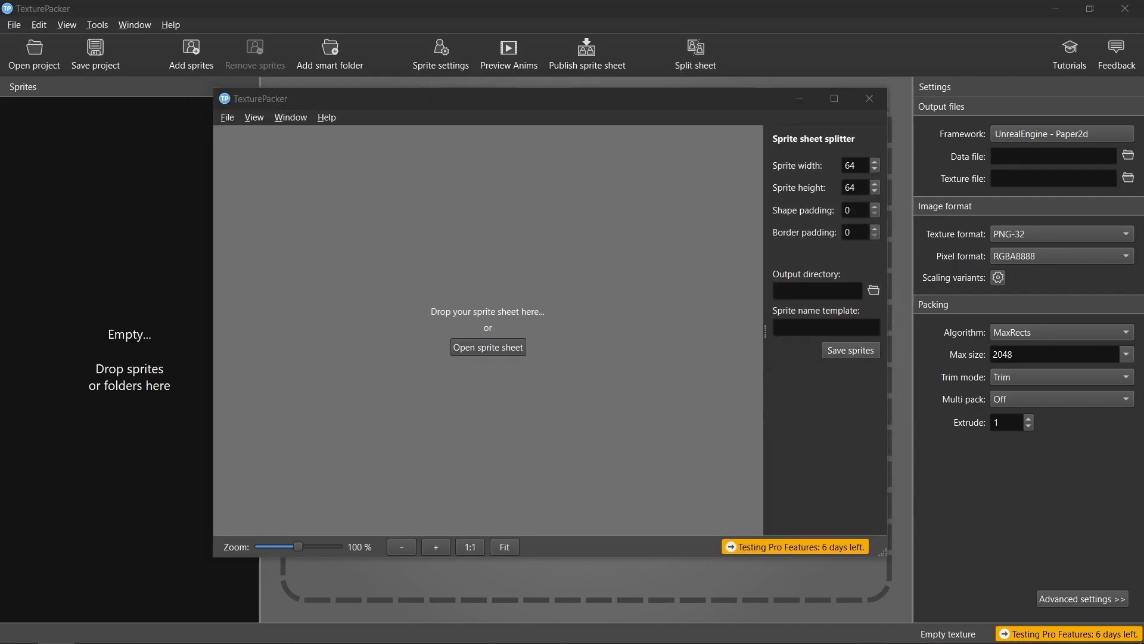
drag(823, 434, 543, 323)
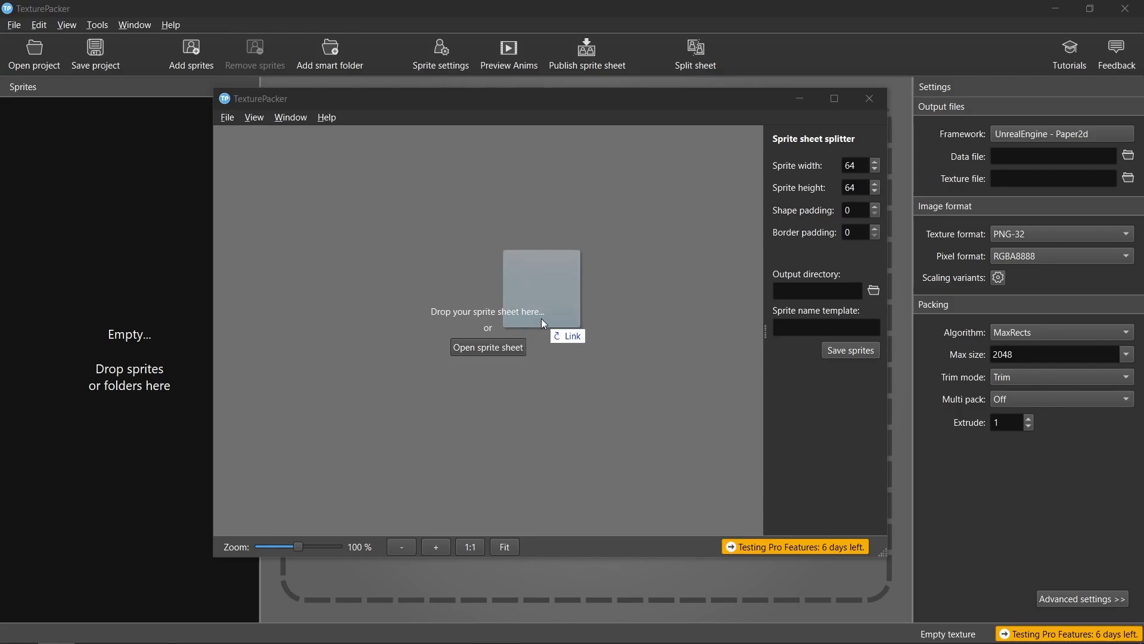
double_click(861, 168)
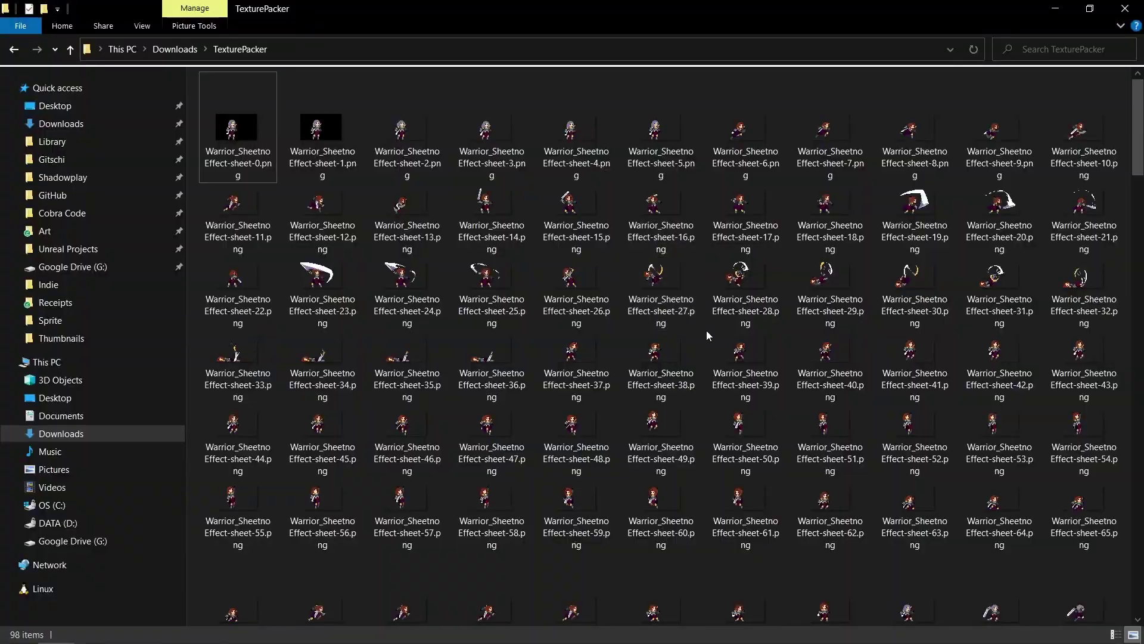
Create a new folder named Idle beside the split warrior frames.
scroll(708, 331, down, 5)
scroll(768, 427, up, 5)
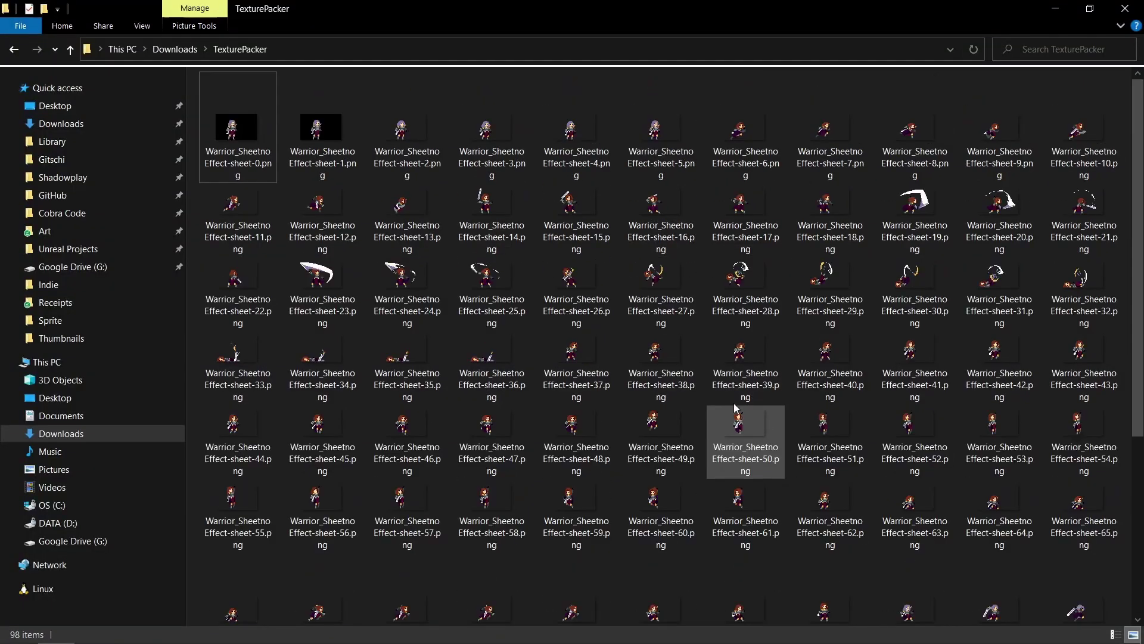
right_click(366, 90)
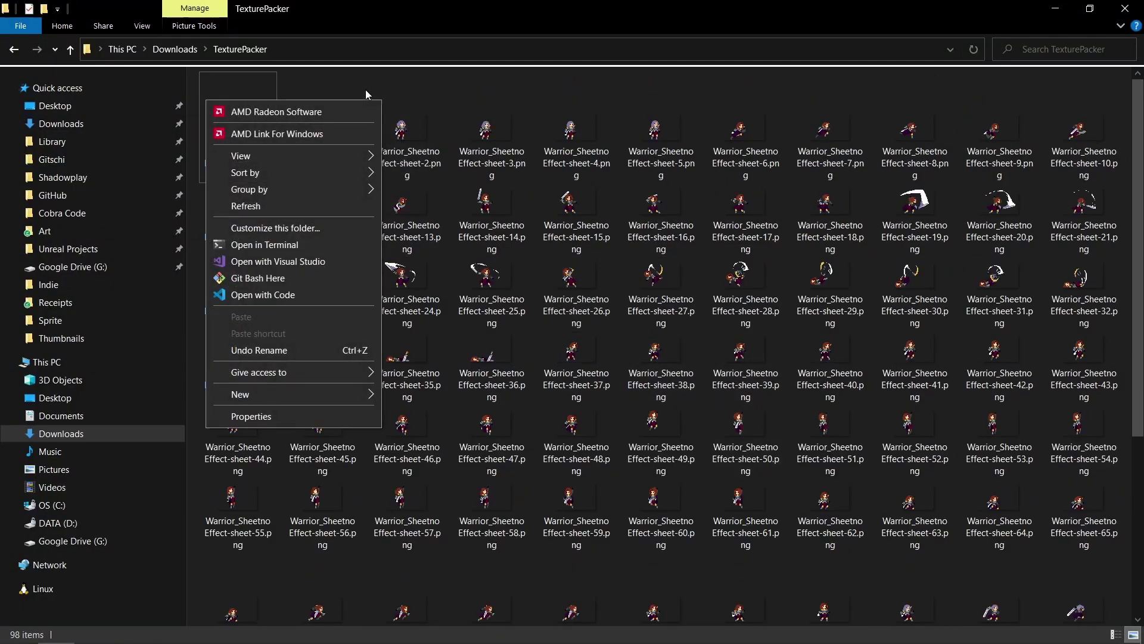
mouse_move(268, 384)
click(435, 386)
text(Idle)
key(Return)
Move idle frames 0–4 into Idle, then load the WarriorSprites folder into TexturePacker.
click(322, 131)
shift+click(668, 149)
drag(667, 149, 238, 114)
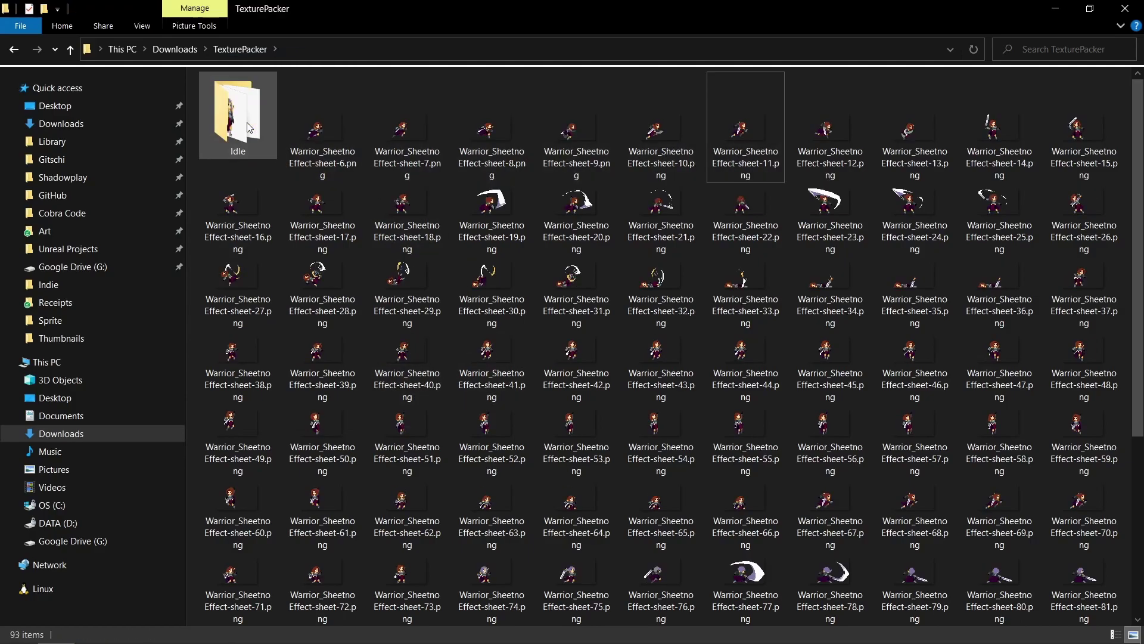
drag(238, 113, 174, 337)
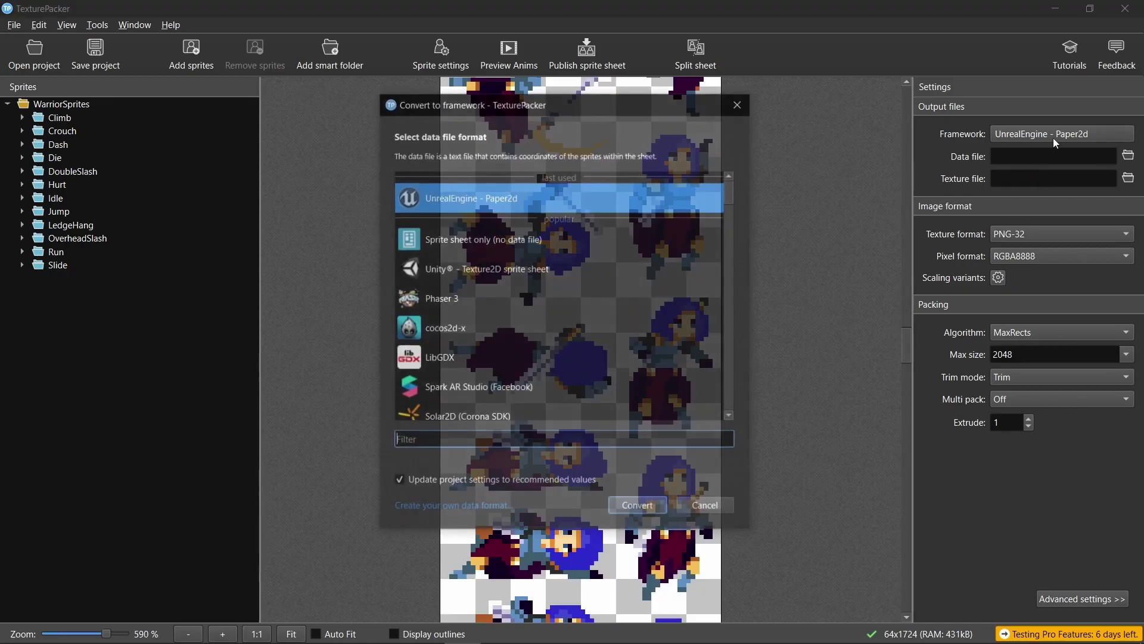
Publish the sheet in UnrealEngine - Paper2d format as warrior.png and warrior.paper2dsprites.
click(500, 197)
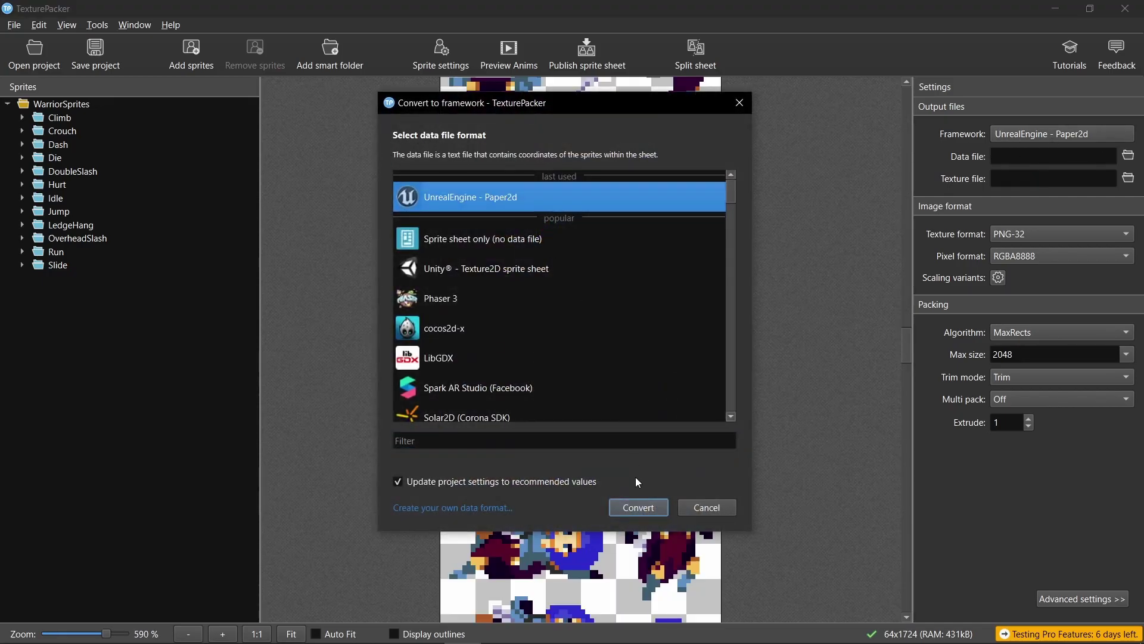
click(645, 511)
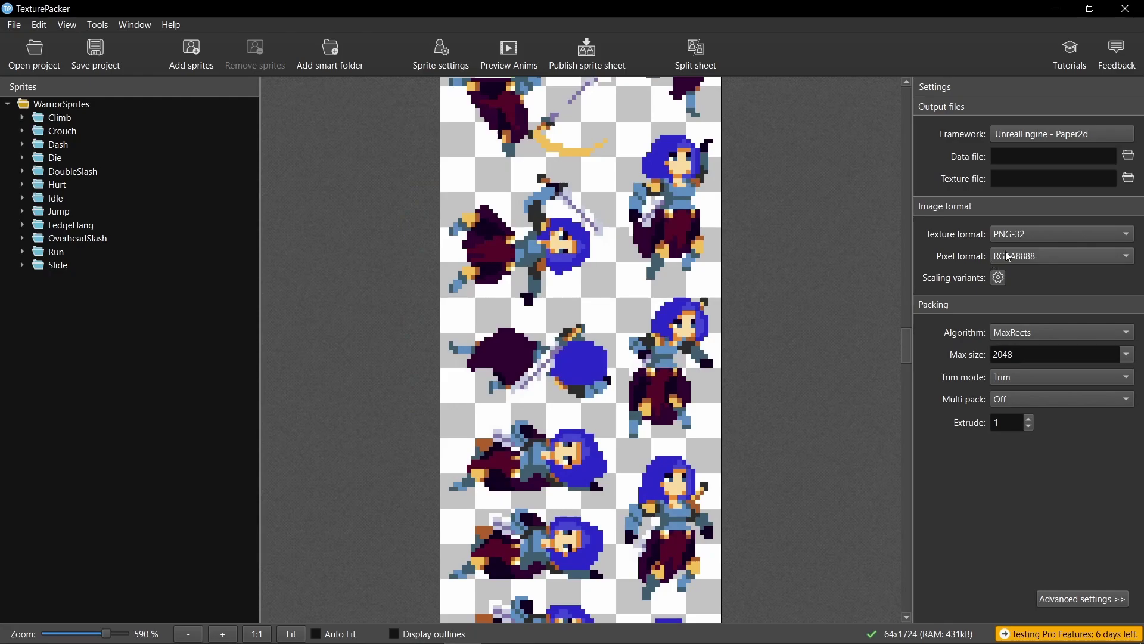
click(1130, 157)
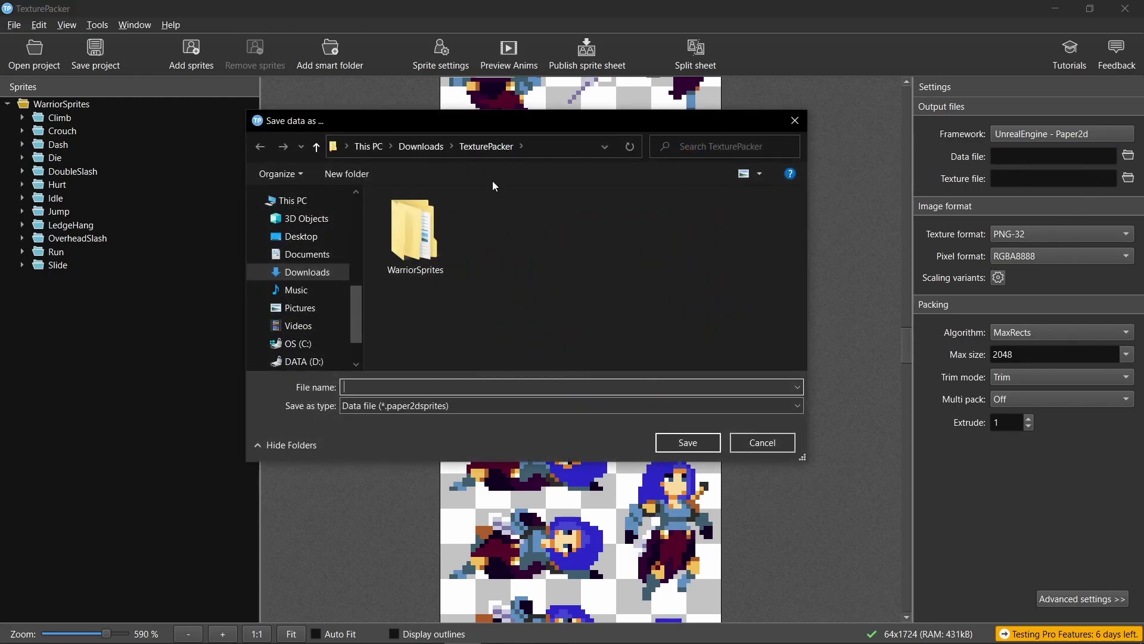
text(warrior)
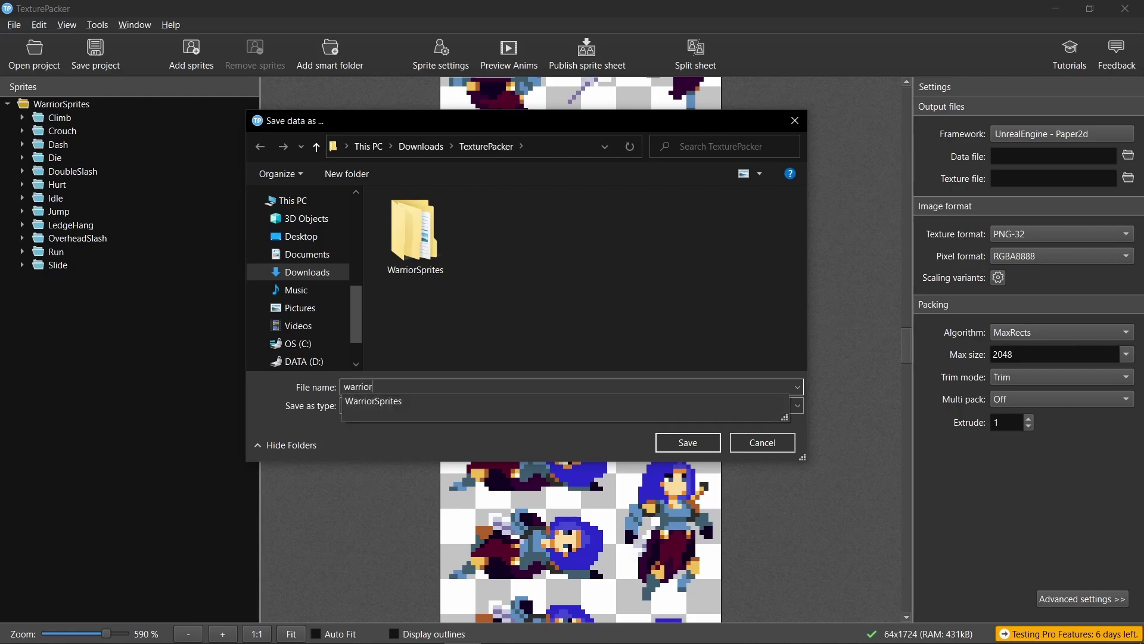
click(571, 336)
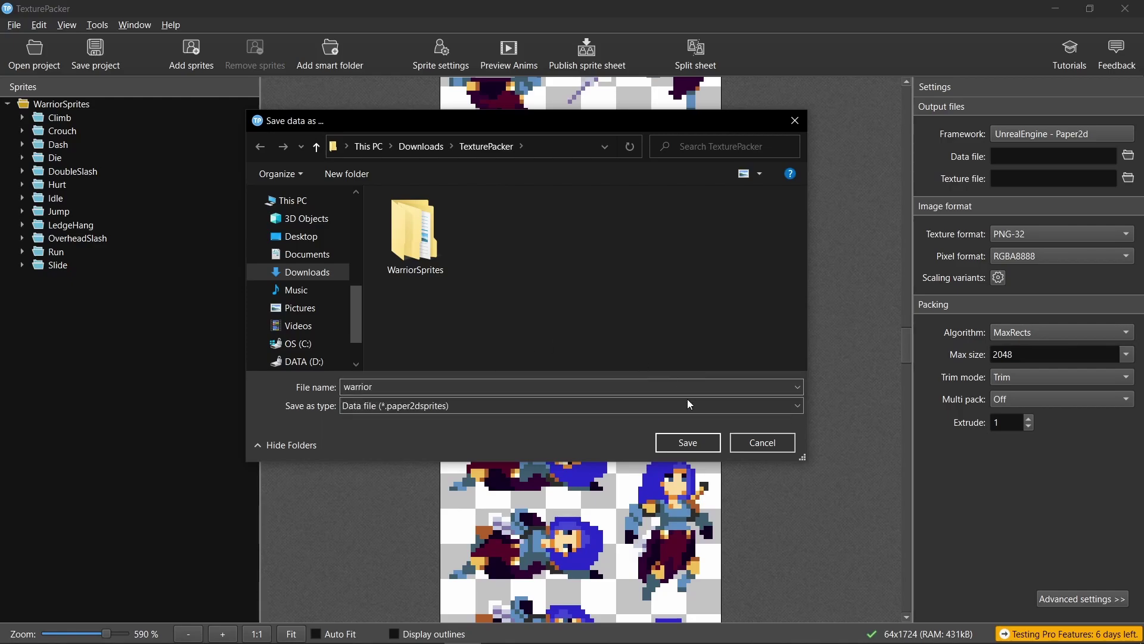
click(713, 443)
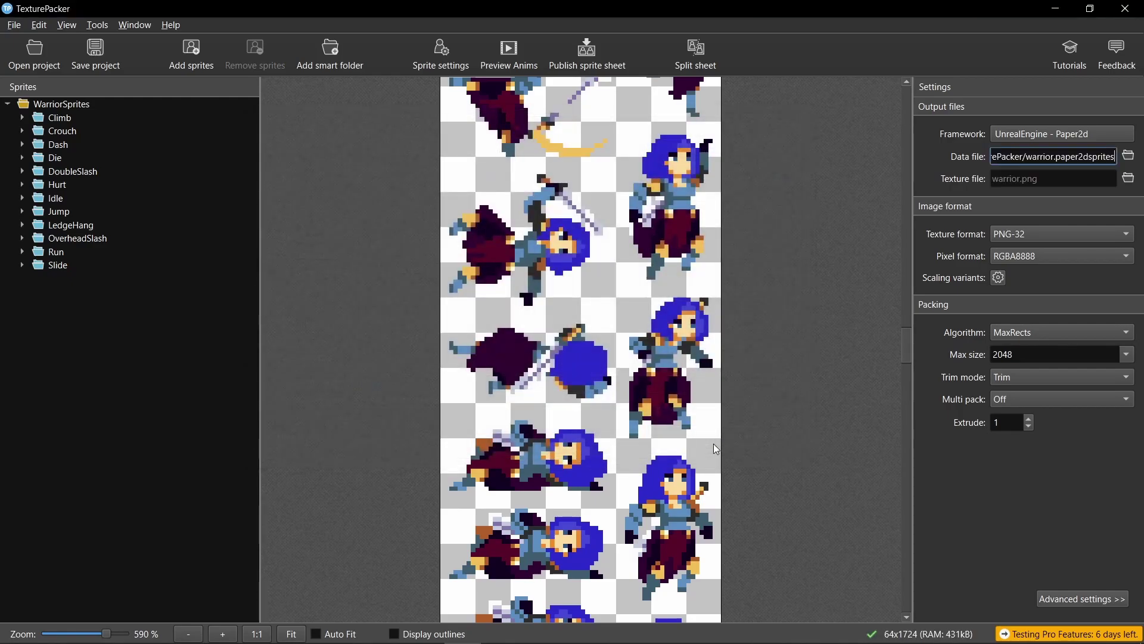
click(612, 56)
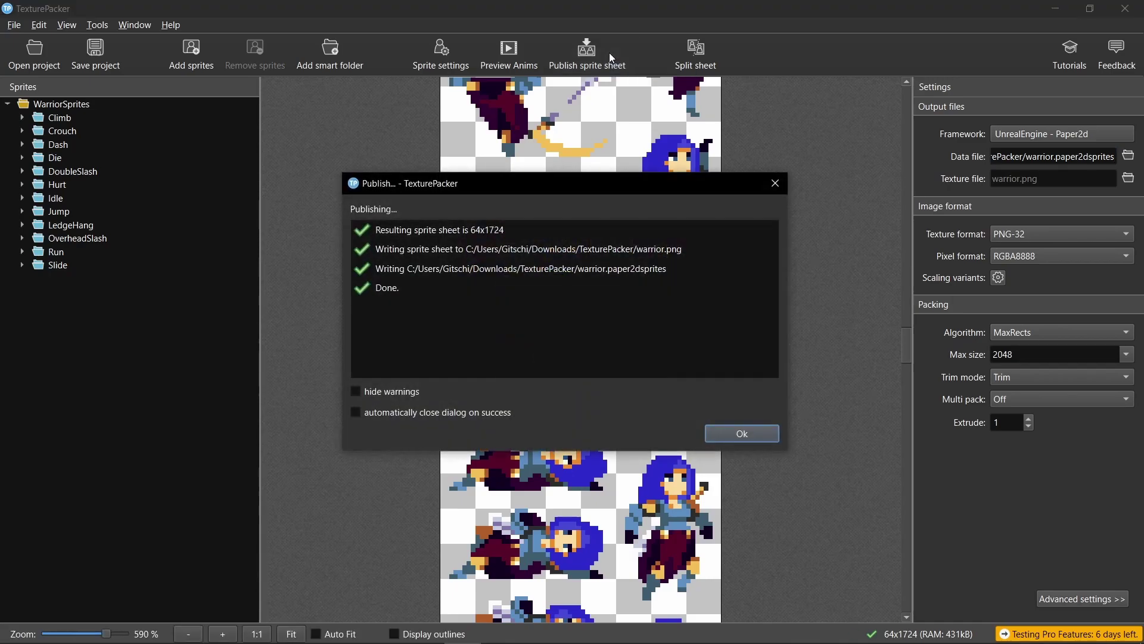
click(723, 430)
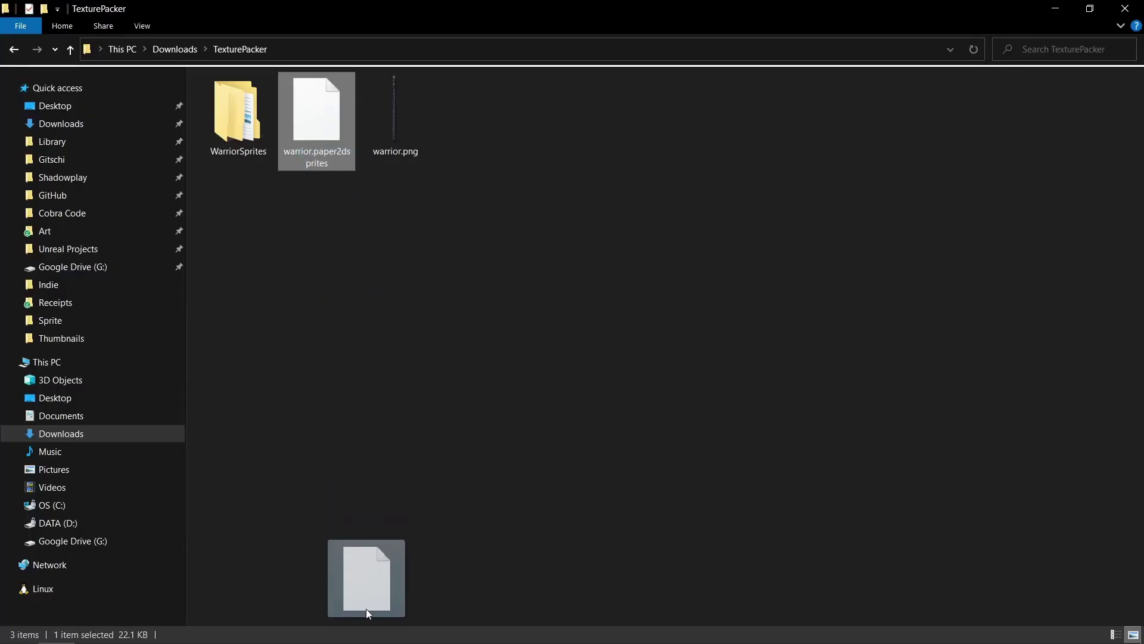
Import warrior.paper2dsprites into Unreal and create flipbooks from it.
drag(366, 609, 411, 558)
right_click(307, 468)
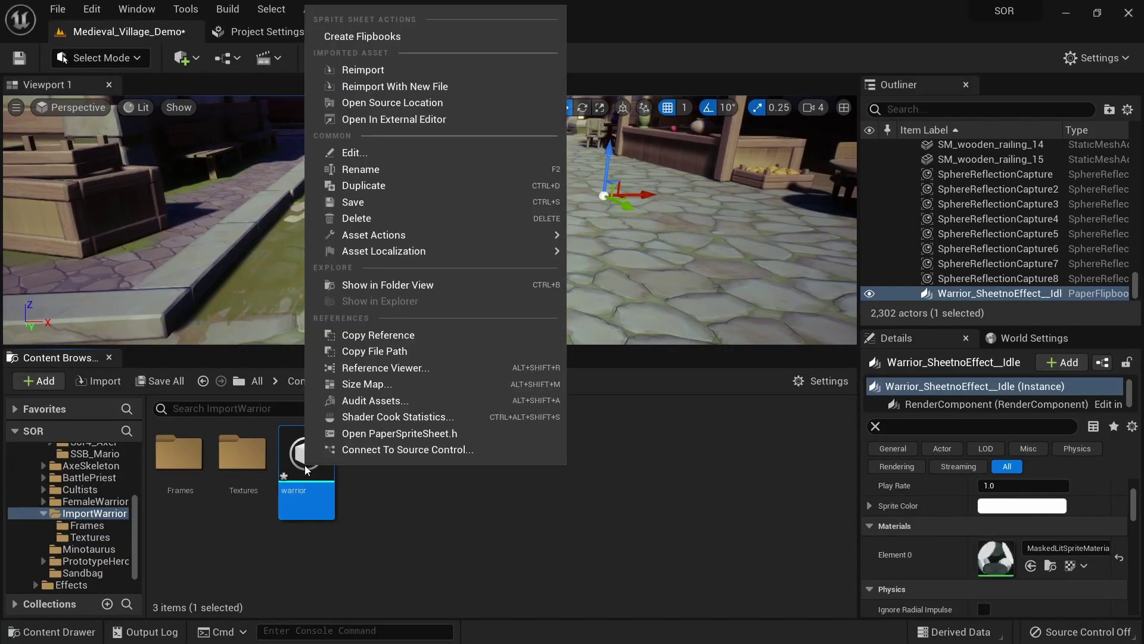
click(438, 42)
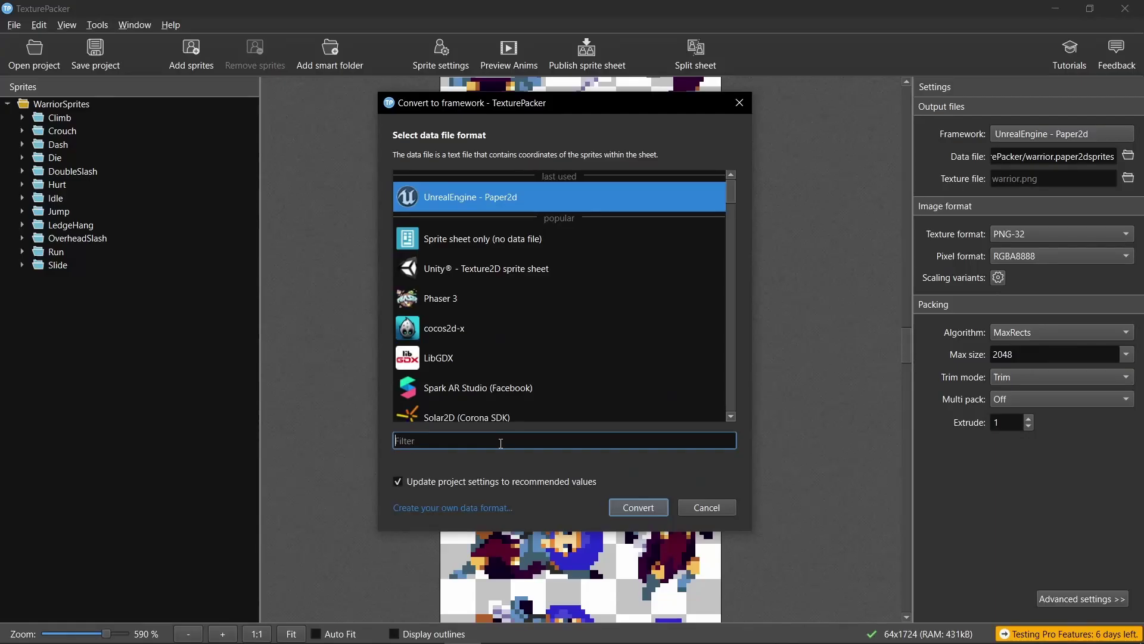
Convert the TexturePacker project to the plain JSON (Hash) data format.
text(json)
click(493, 187)
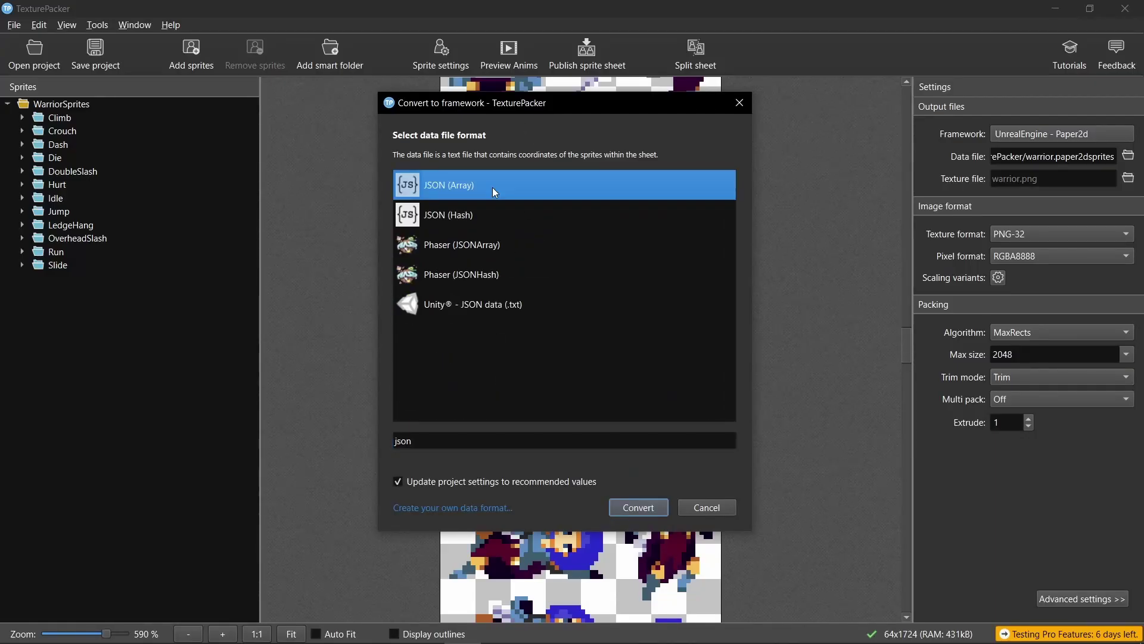
click(505, 216)
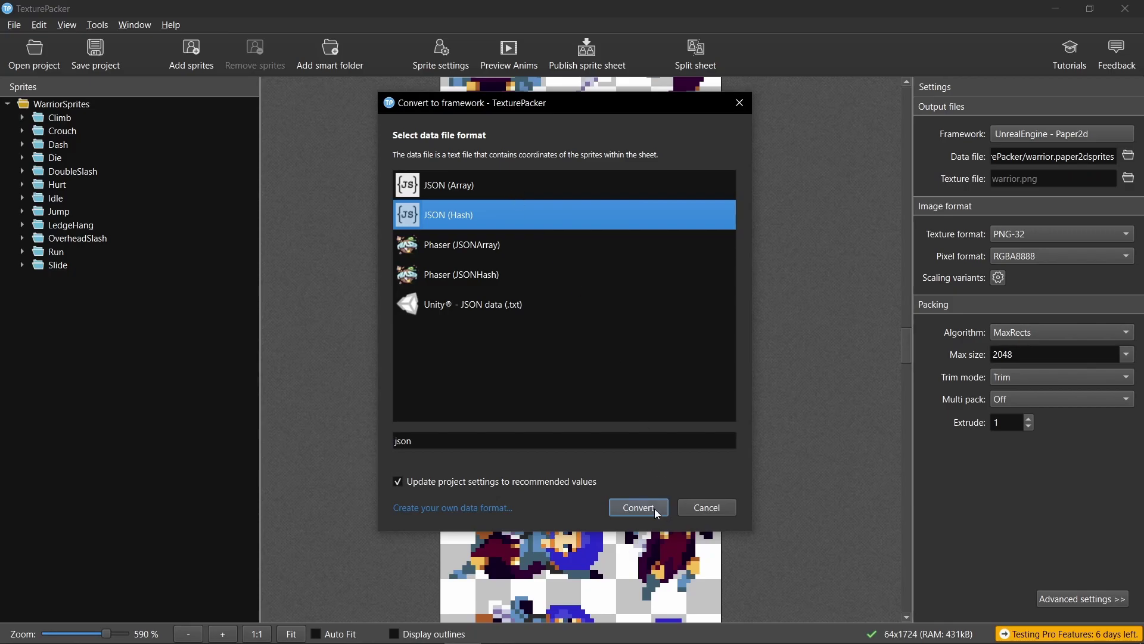
click(639, 508)
click(731, 347)
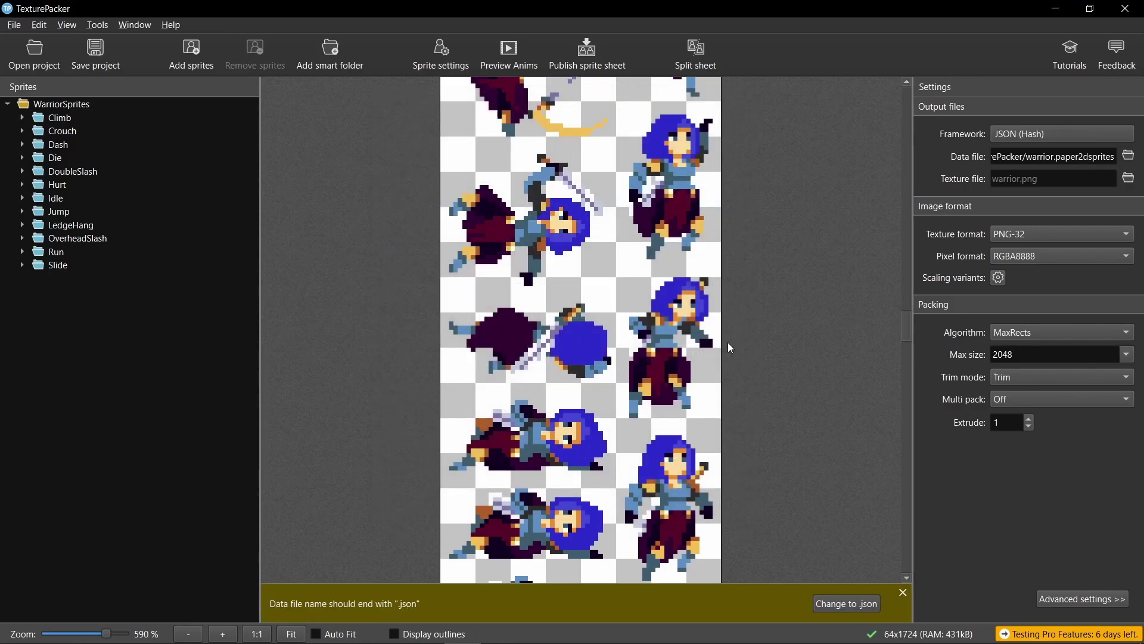
Change the data file extension from .paper2dsprites to warrior.json.
click(1093, 157)
drag(1115, 157, 1107, 157)
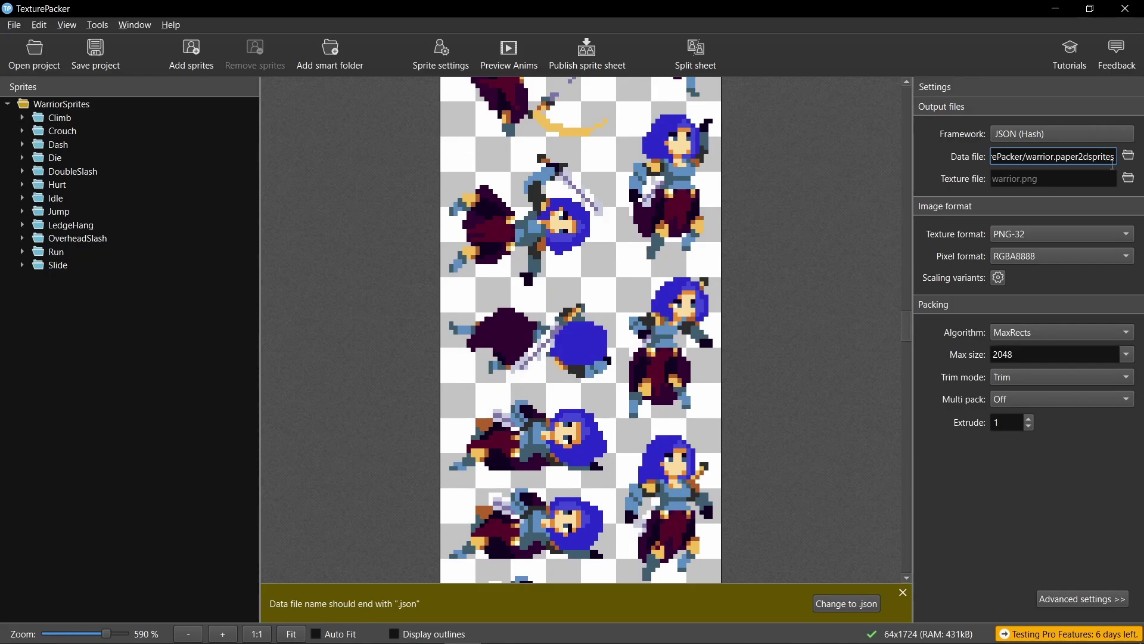
key(BackSpace)
key(BackSpace)
key(BackSpace)
key(BackSpace)
key(BackSpace)
key(BackSpace)
key(BackSpace)
key(BackSpace)
key(BackSpace)
key(BackSpace)
key(BackSpace)
key(BackSpace)
key(BackSpace)
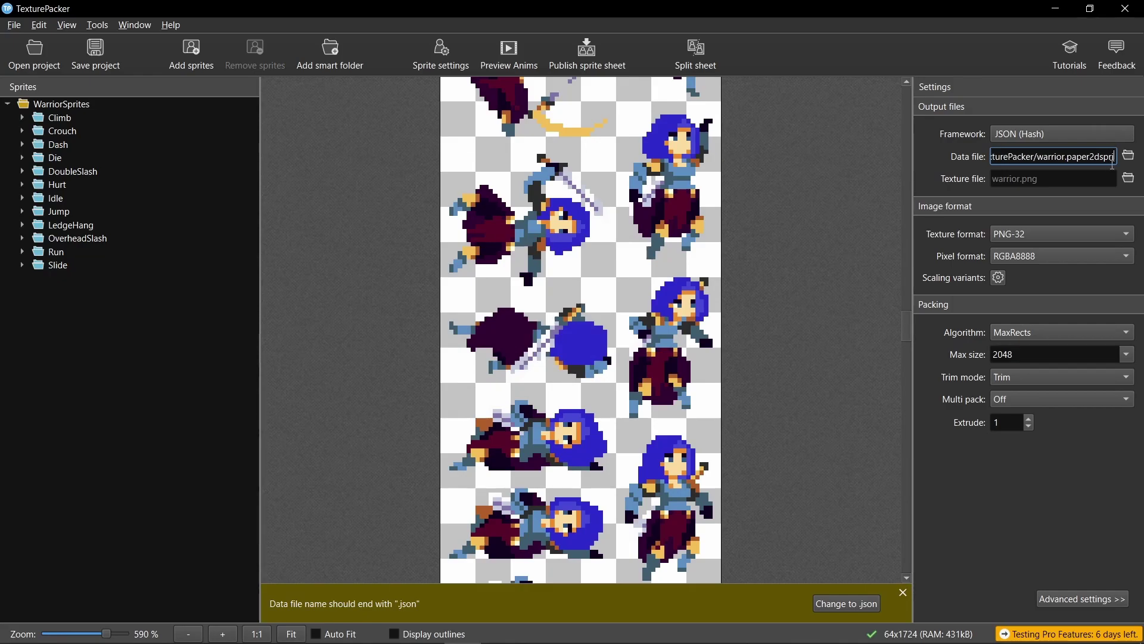
key(BackSpace)
text(json)
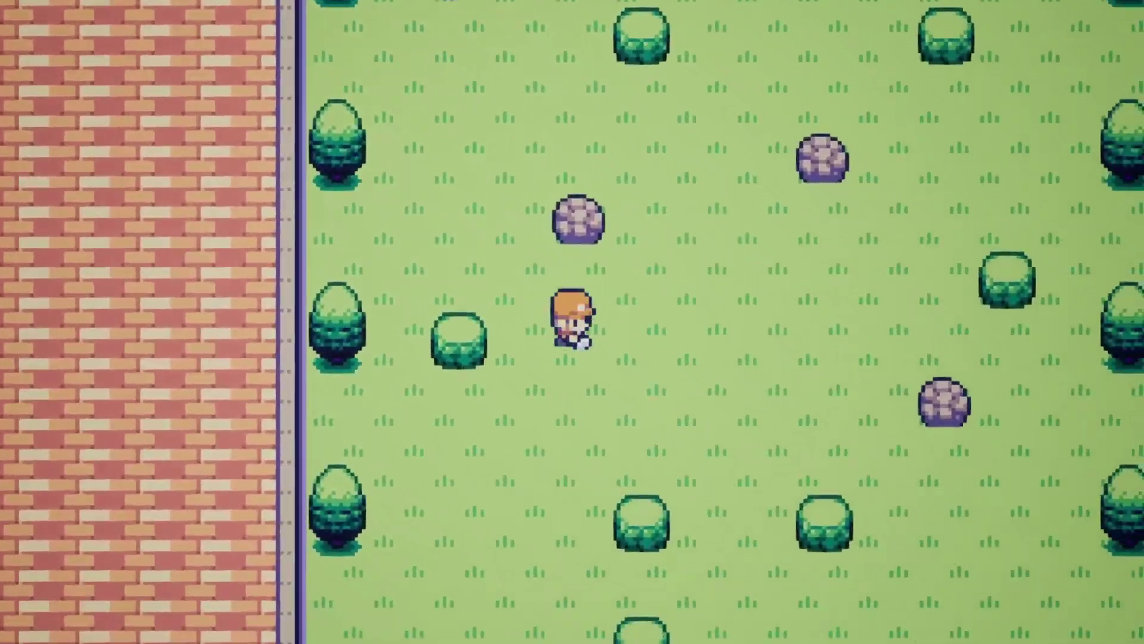
Walk the character right across the grassy level in the running game.
key(Right)
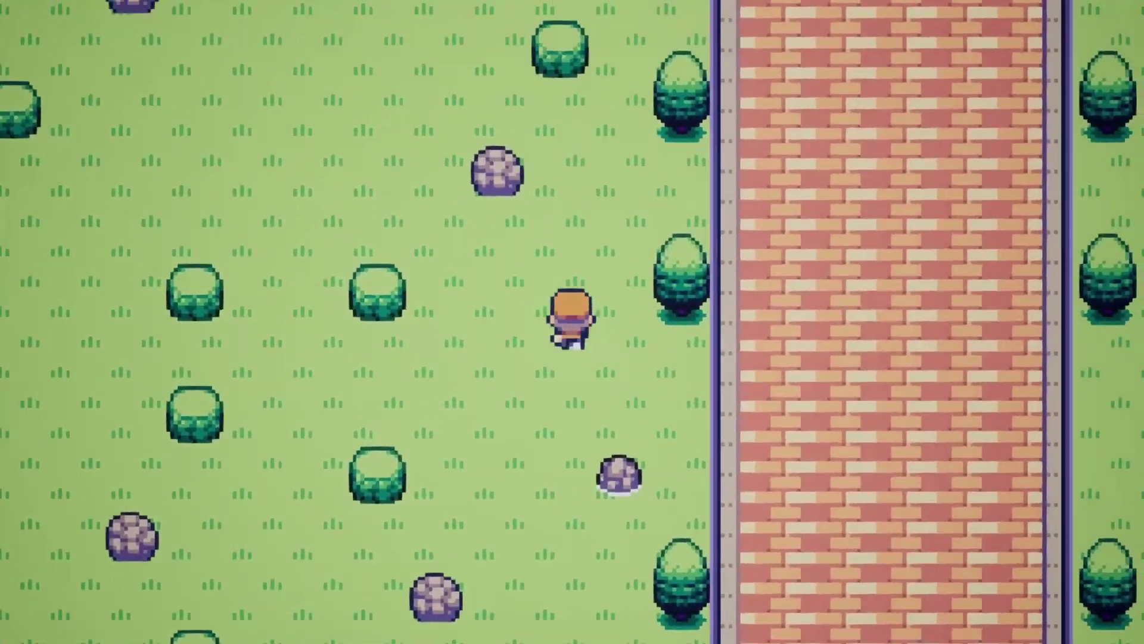